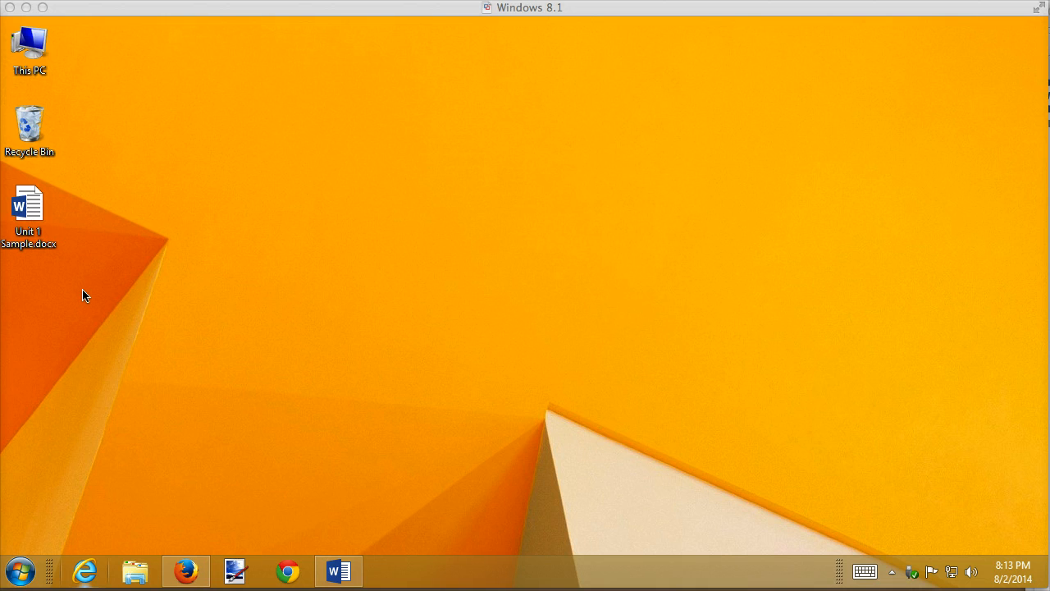
Step: Switch to the Unit 1 Sample document in Word and review the available page and section break types
click(339, 571)
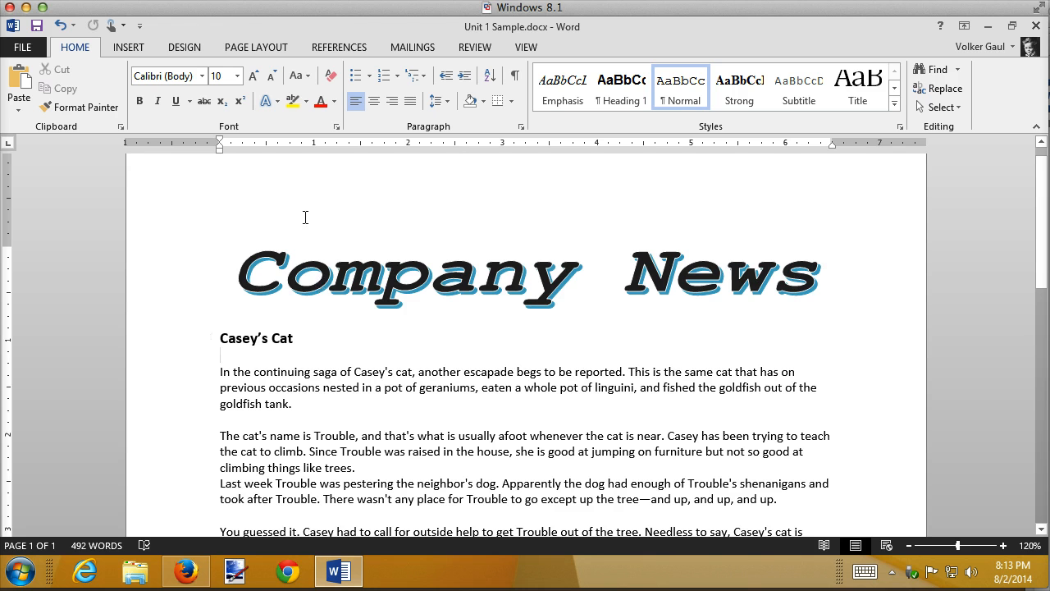
click(253, 48)
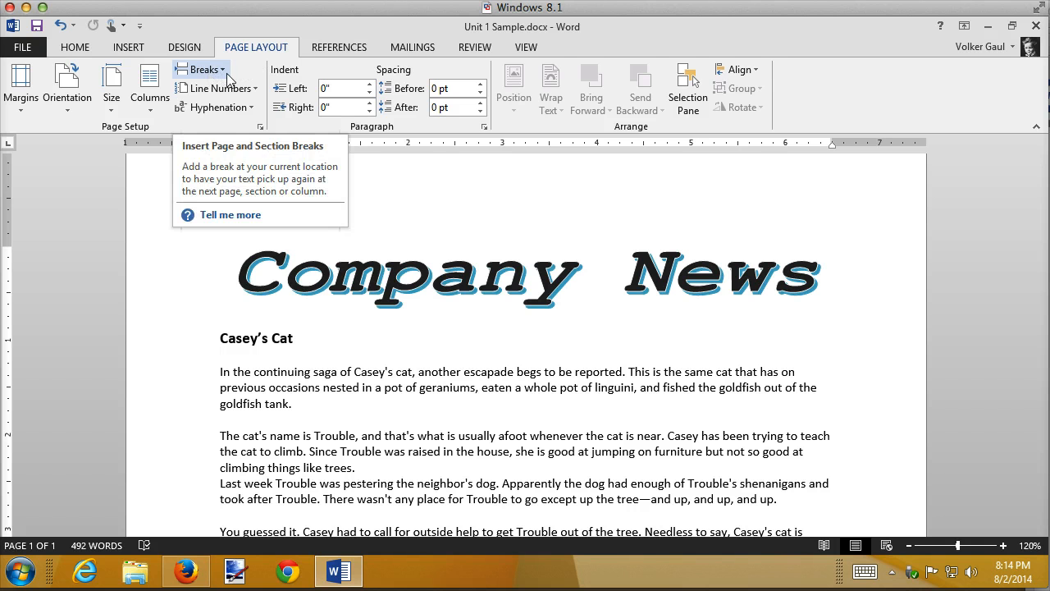
click(203, 69)
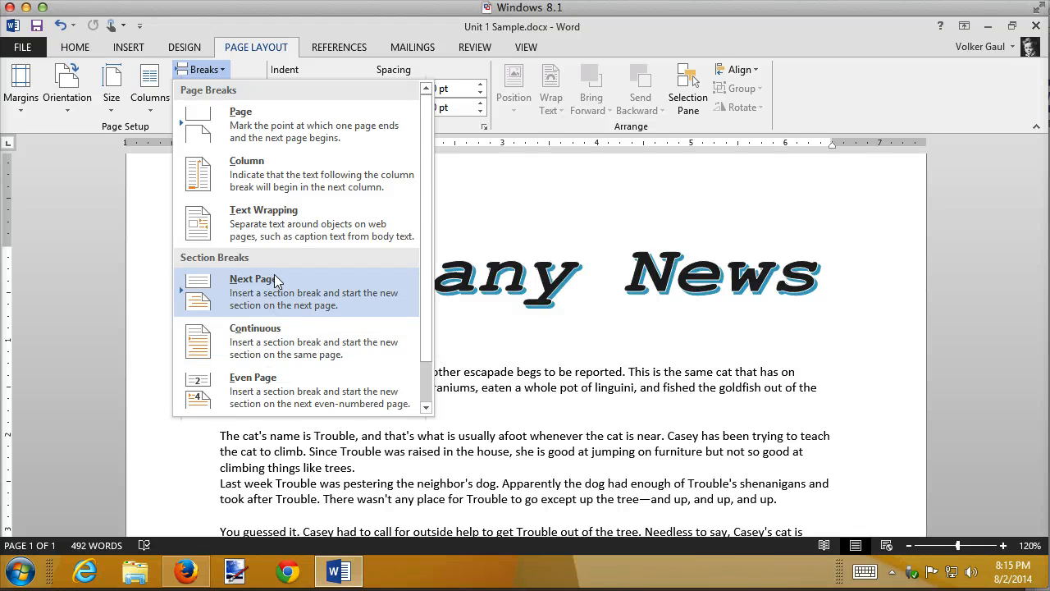
click(621, 387)
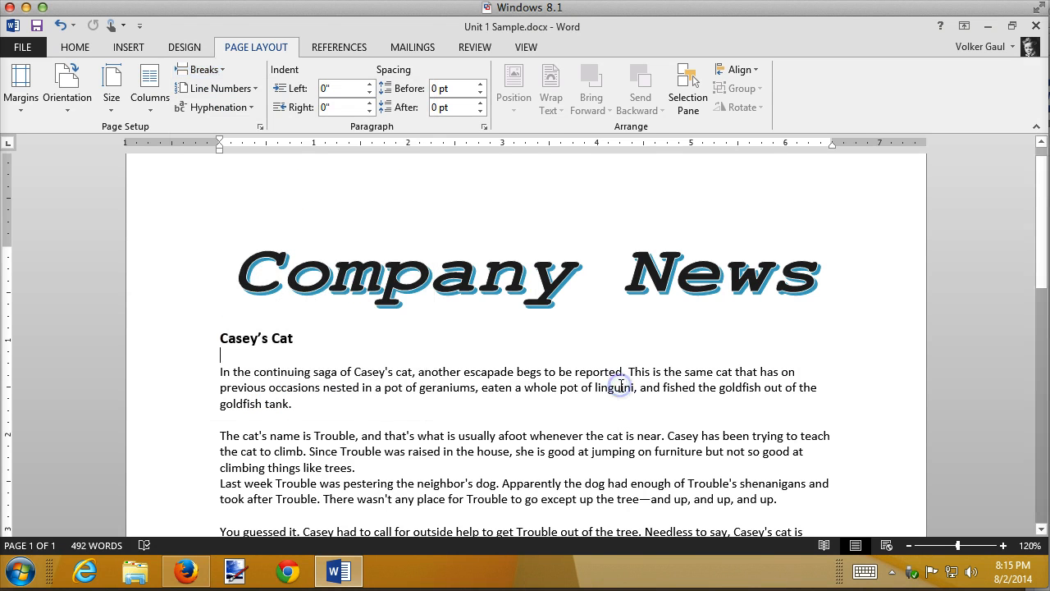
Step: Try inserting a plain page break at the end of the document and remove it again
key(ctrl+End)
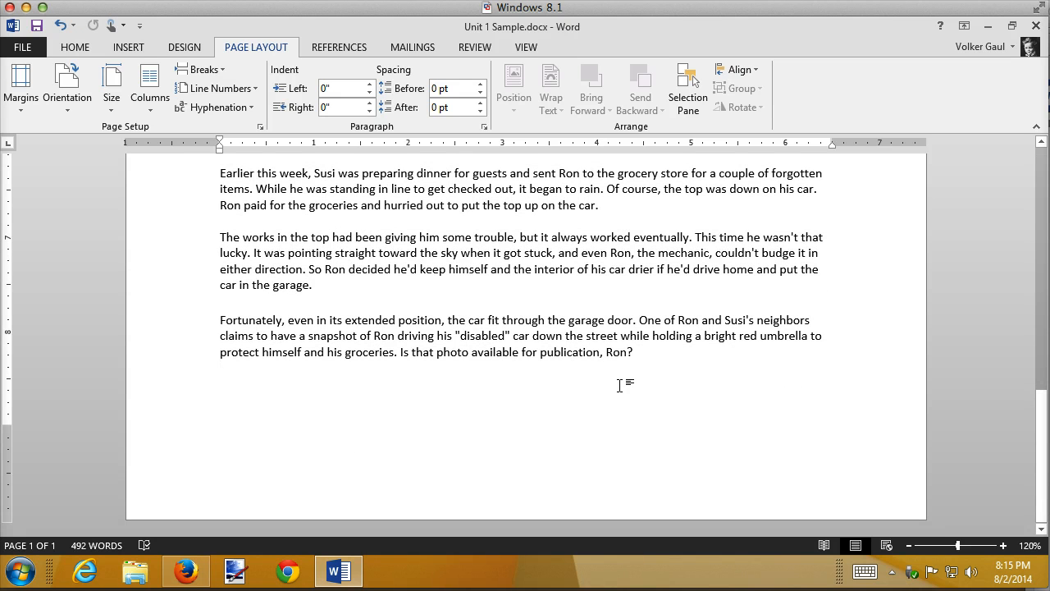
key(ctrl+Return)
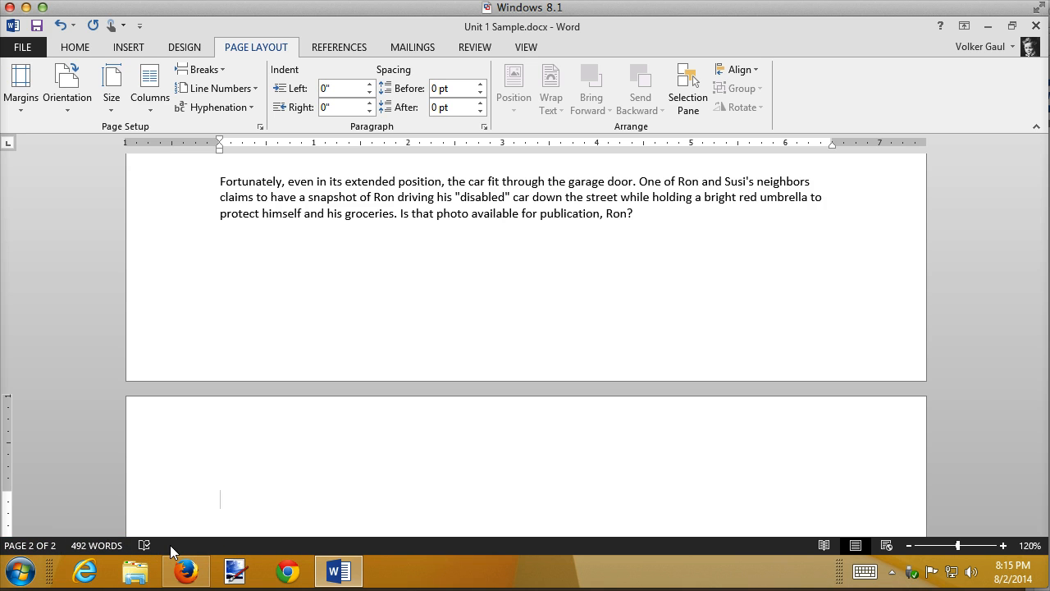
key(BackSpace)
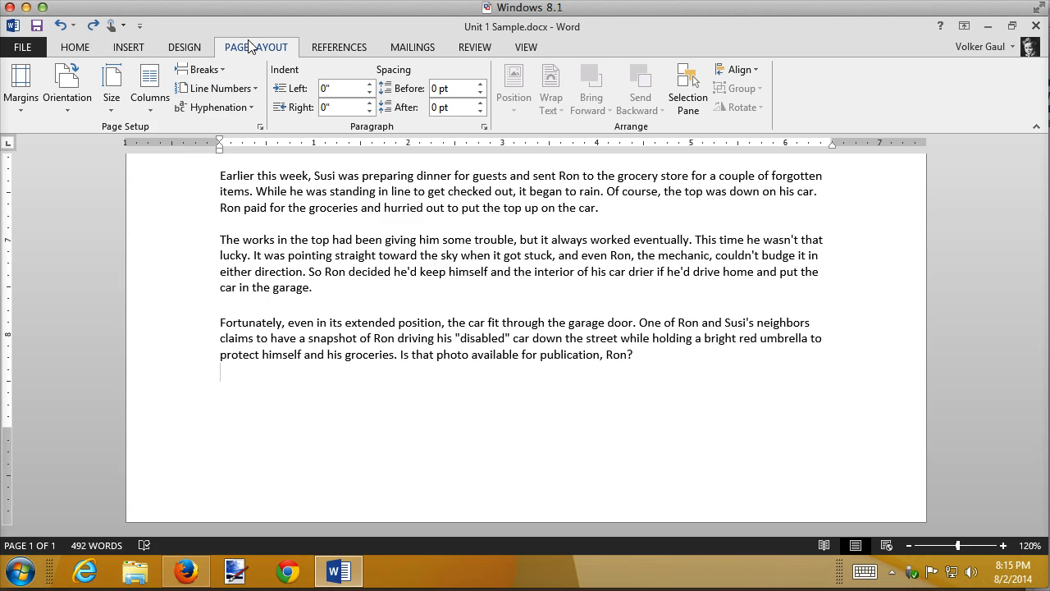
Step: Insert a Next Page section break at the end of the document
click(225, 69)
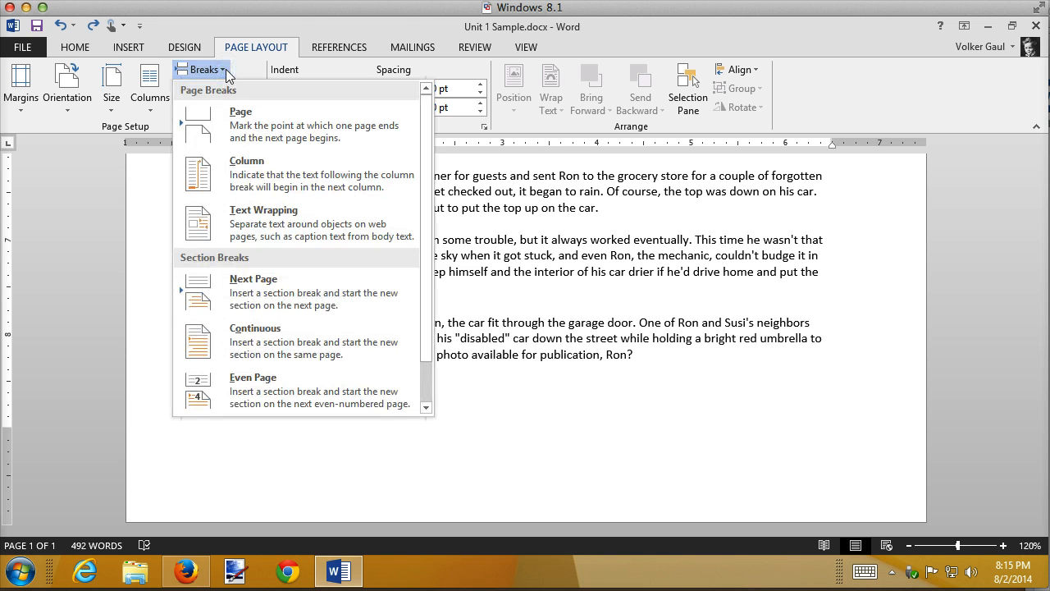
click(258, 294)
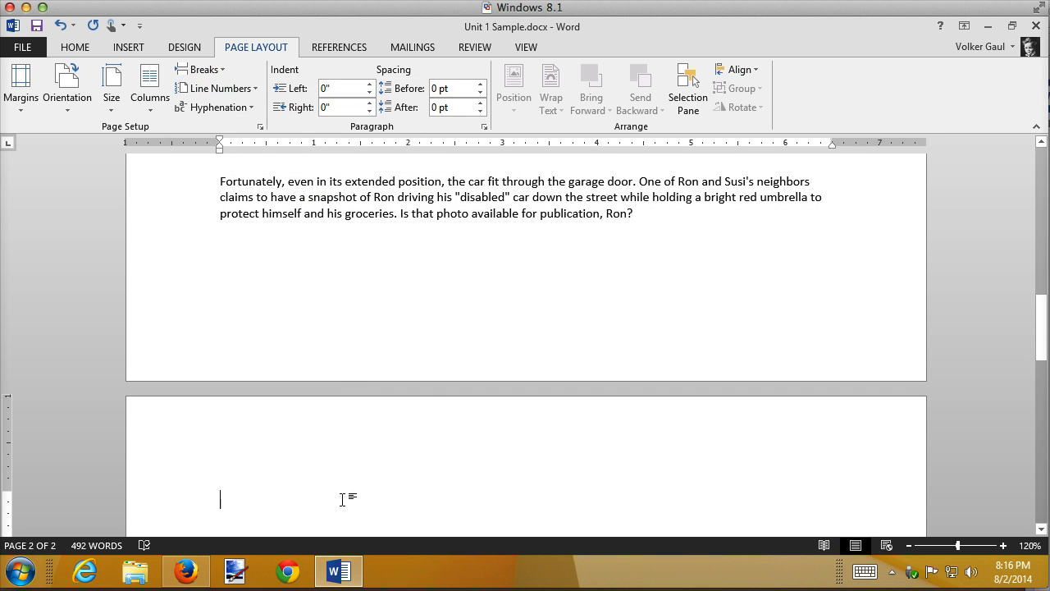
Step: Show the section number in the status bar
right_click(241, 546)
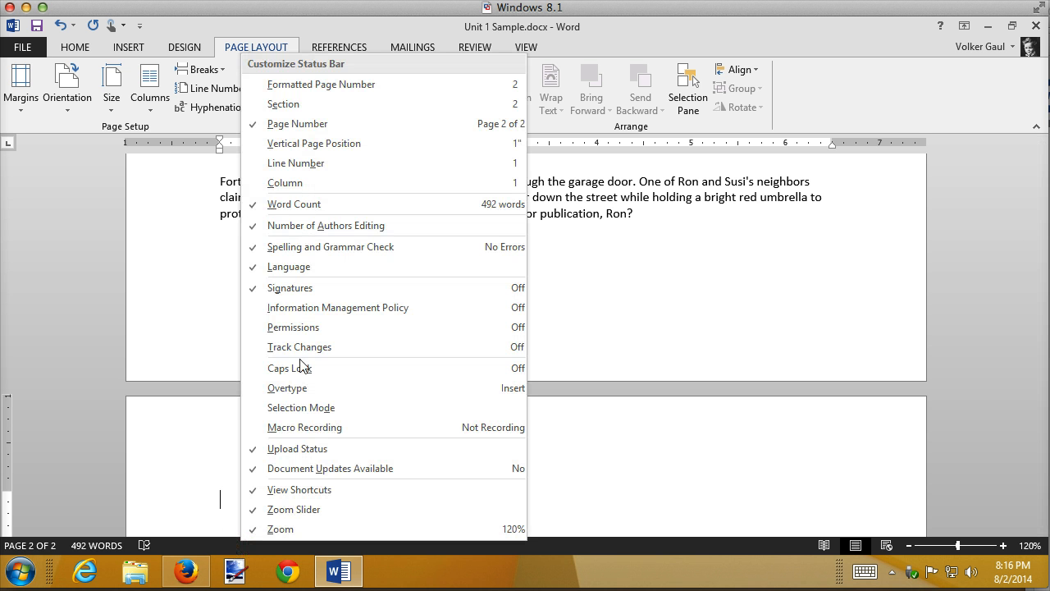
click(274, 107)
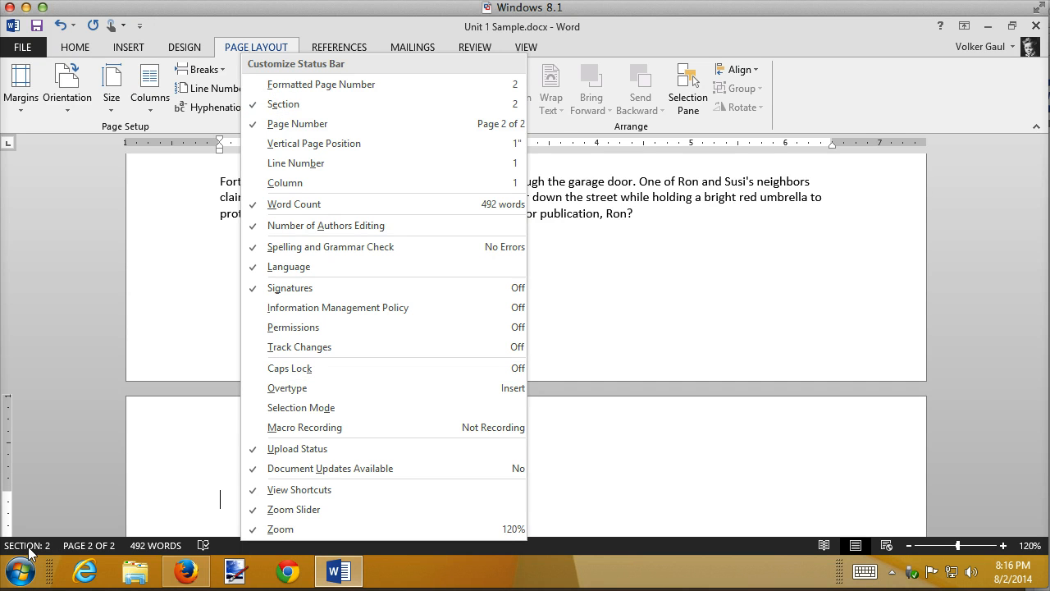
click(694, 213)
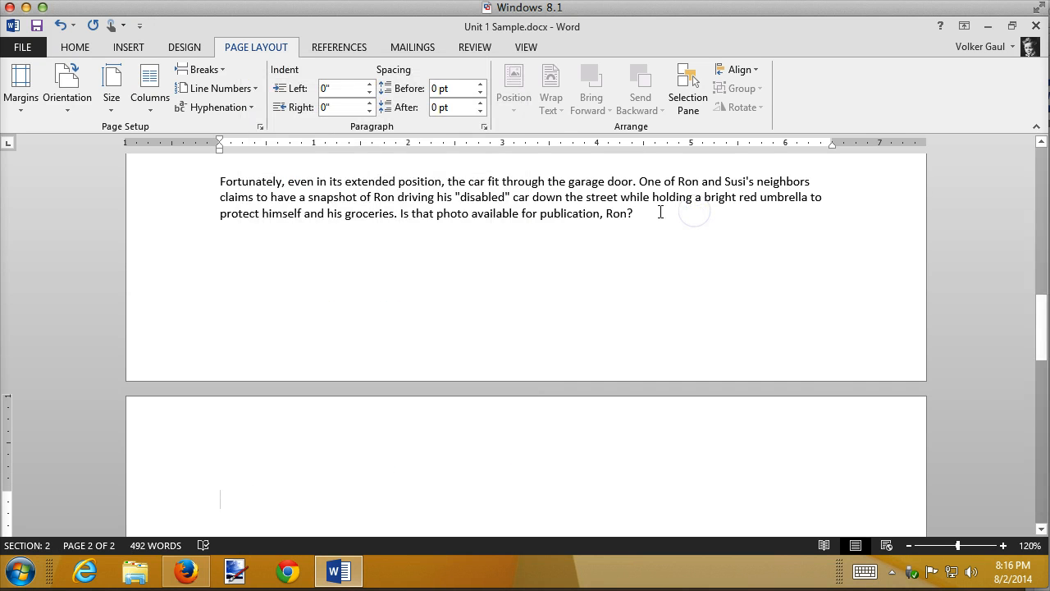
Step: Check the section number at the end of the first page's text and review the status bar's Section option
click(660, 213)
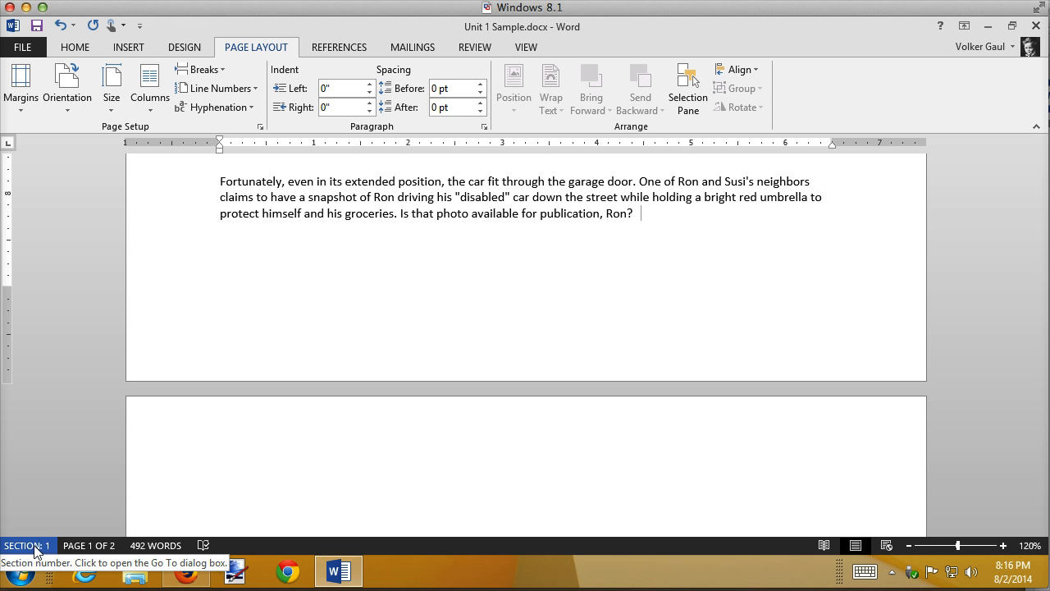
right_click(255, 551)
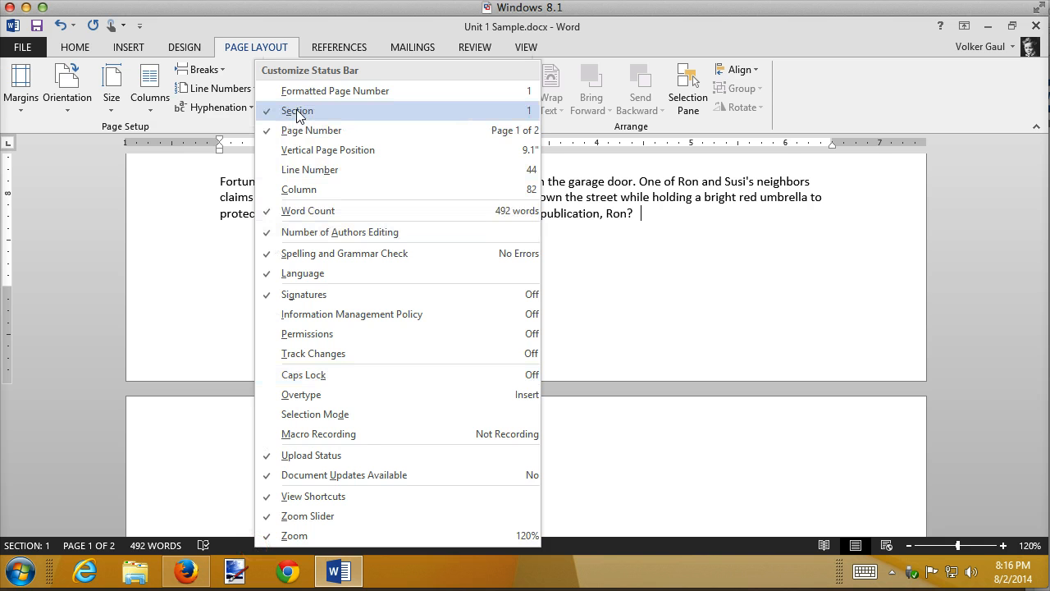
click(632, 300)
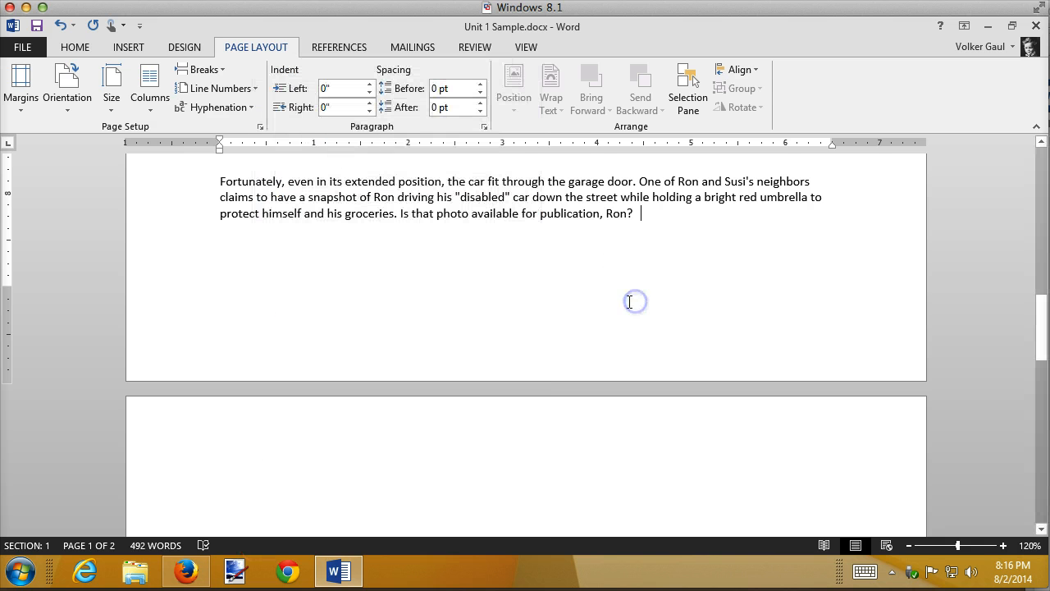
Step: Change the orientation of the second page's section to Landscape
click(313, 466)
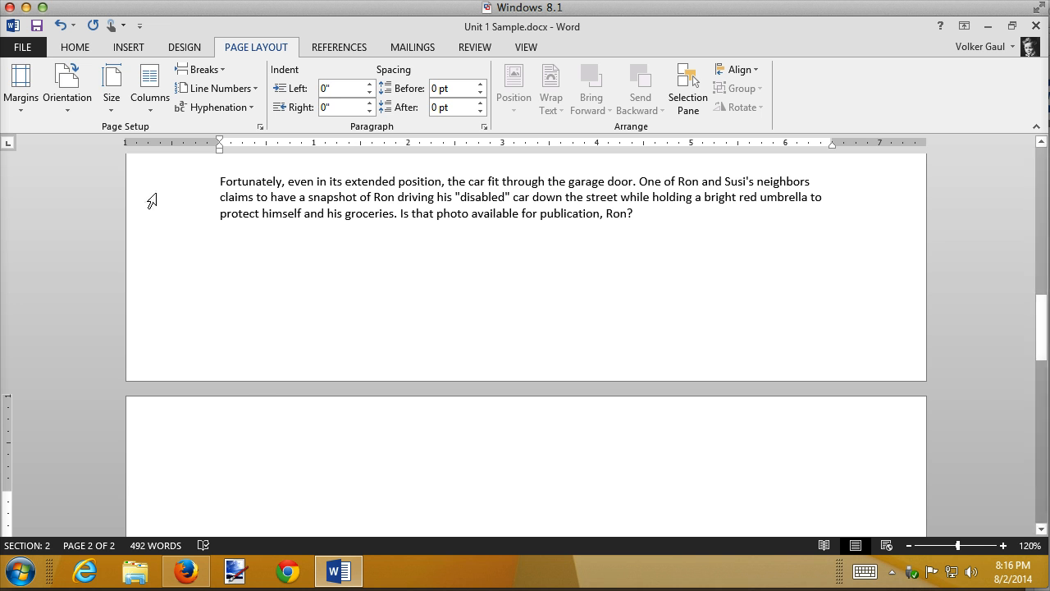
click(65, 105)
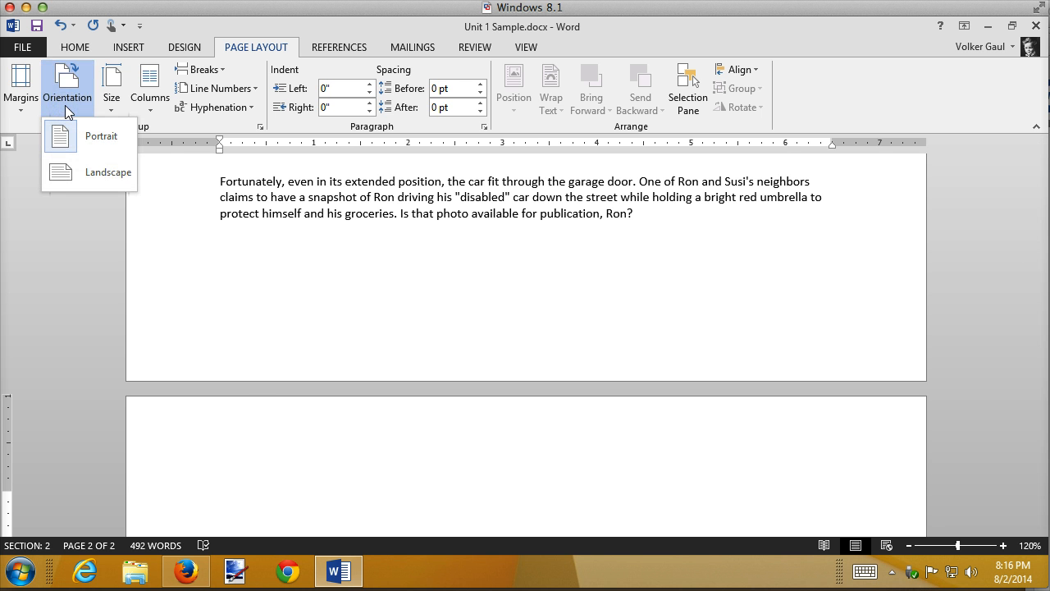
click(81, 172)
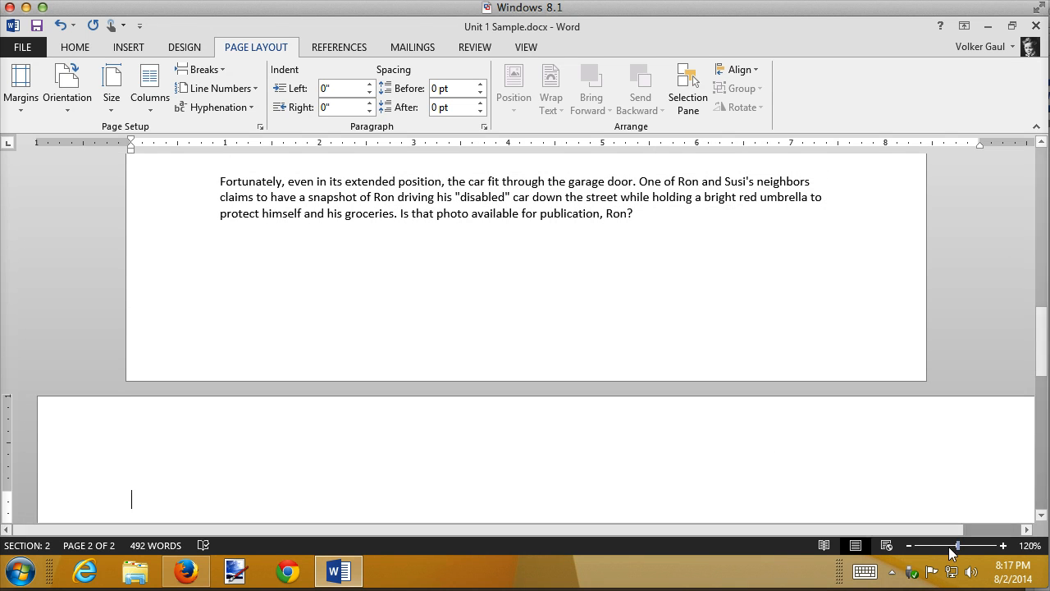
Step: Compare the orientation of both pages at 33% zoom and return to the page boundary at 110% zoom
drag(957, 546, 927, 551)
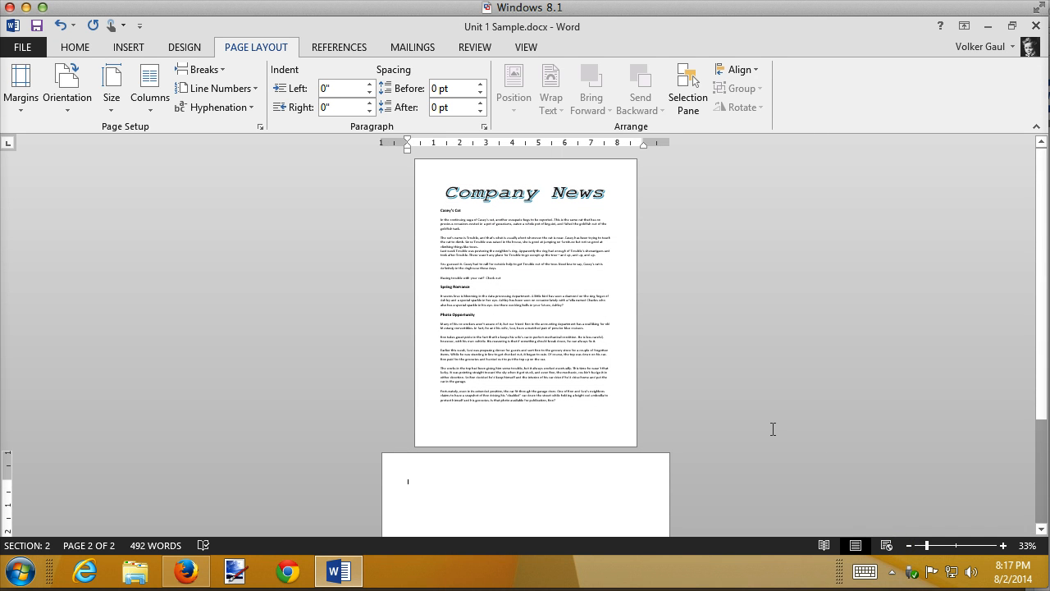
scroll(770, 427, down, 5)
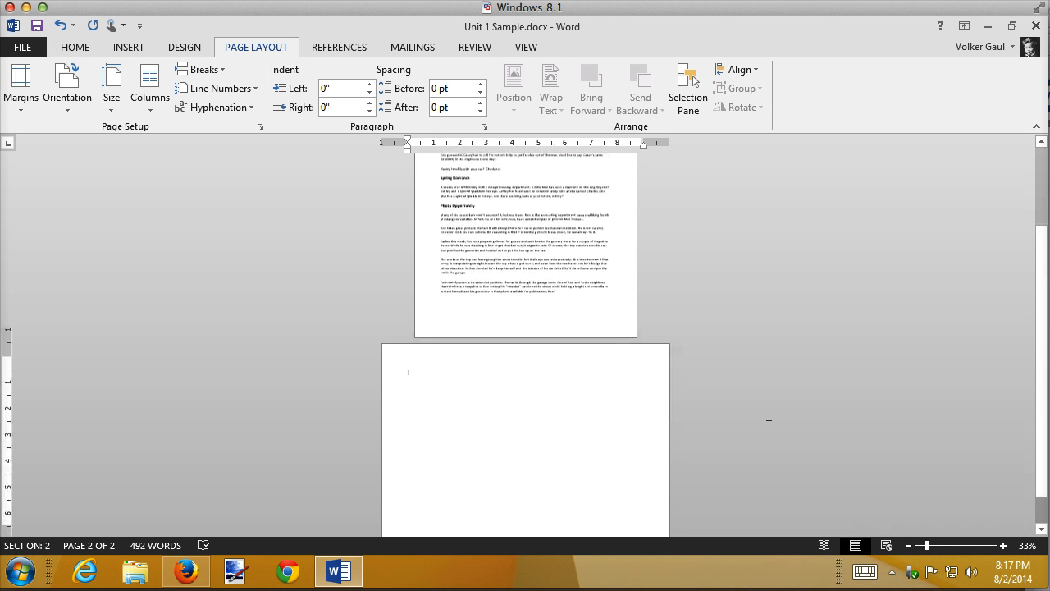
scroll(769, 427, up, 5)
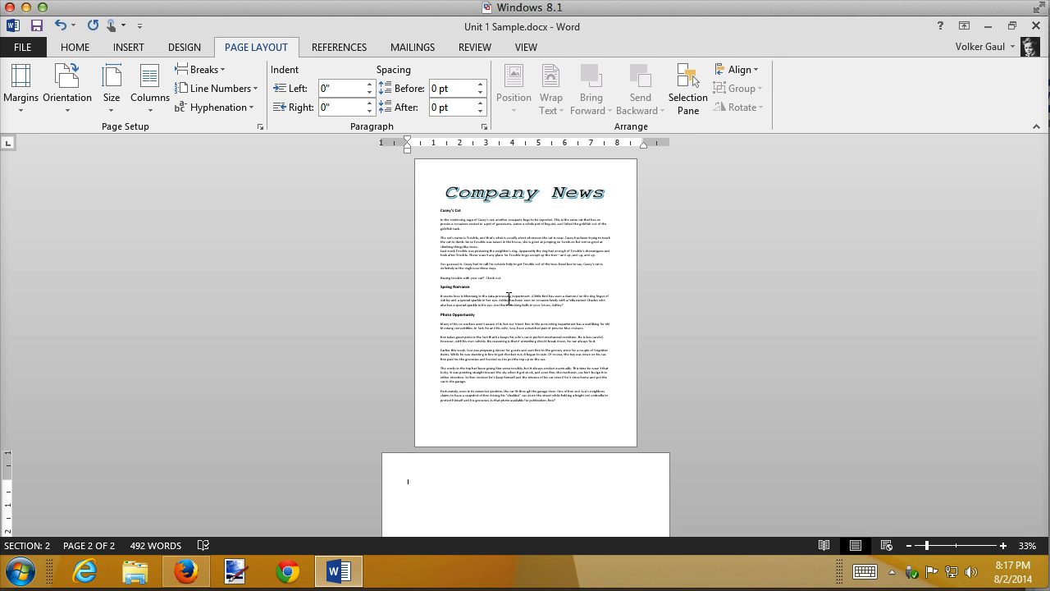
click(961, 545)
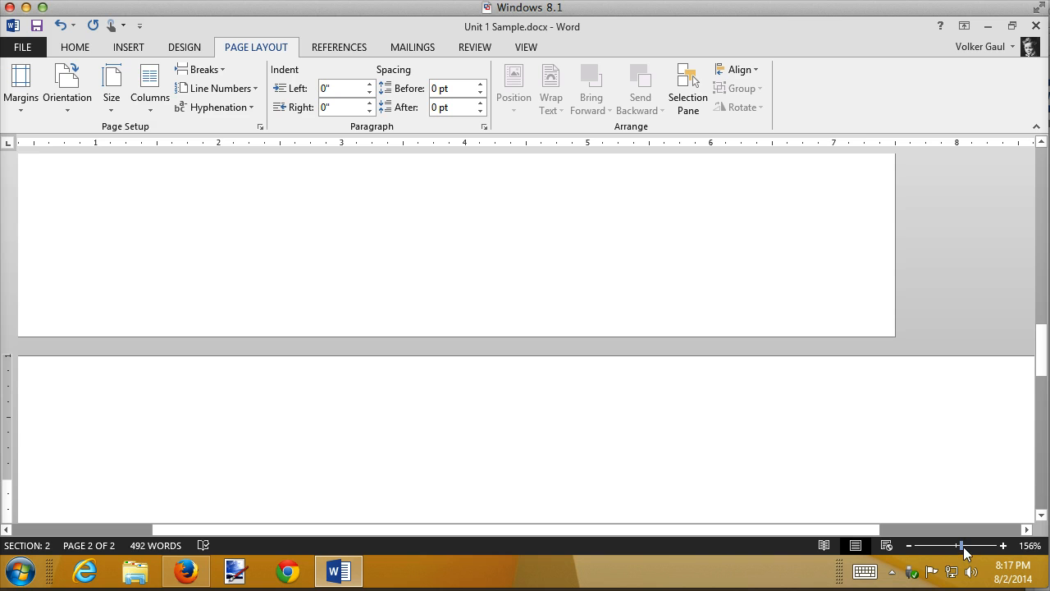
drag(962, 545, 956, 546)
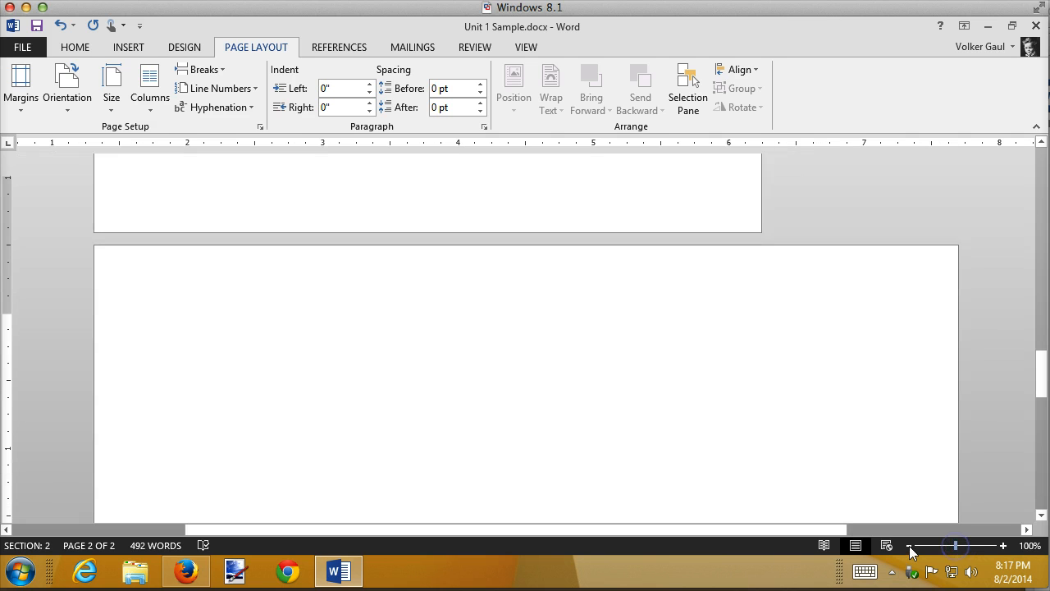
click(1002, 545)
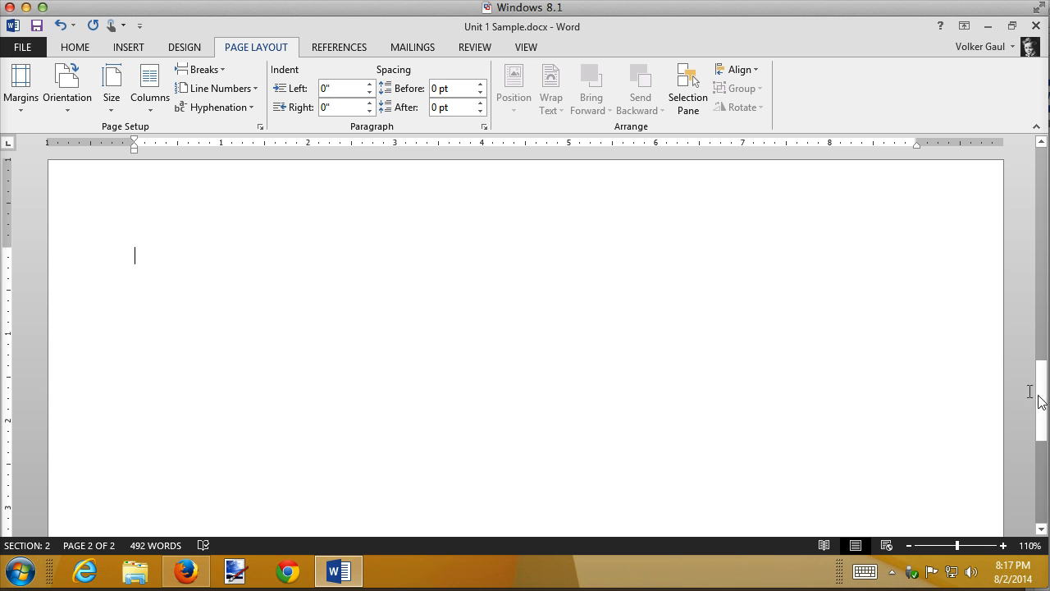
drag(1040, 397, 1042, 359)
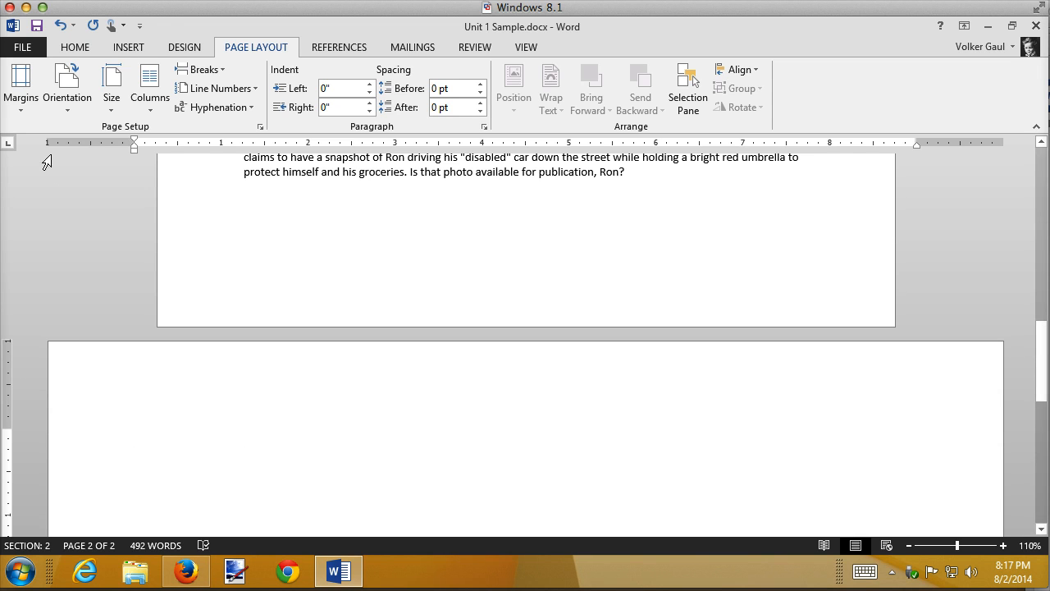
Step: Apply the Wide margin preset to the second section, with 2" left and right and 1" top and bottom
click(20, 110)
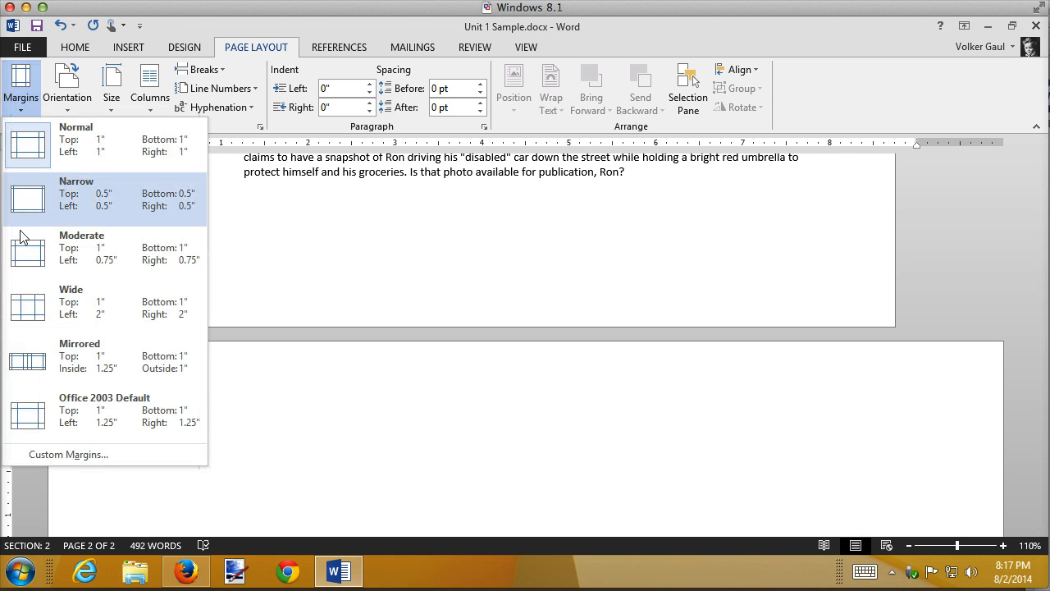
click(27, 316)
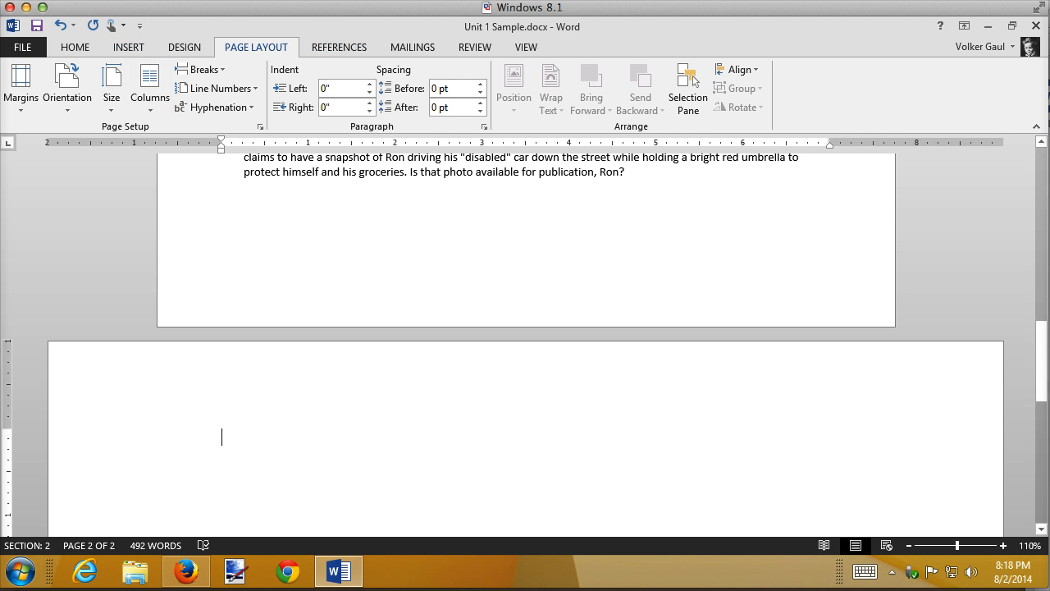
Step: Try a 10 pt art page border with the dark purple swirl pattern on the whole document, and undo it
click(123, 45)
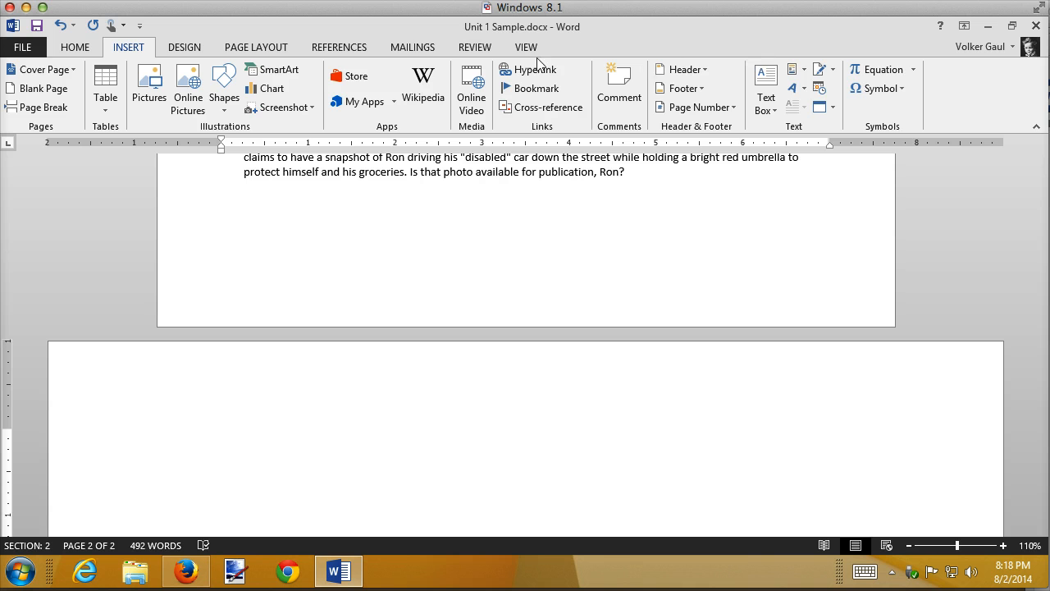
click(192, 50)
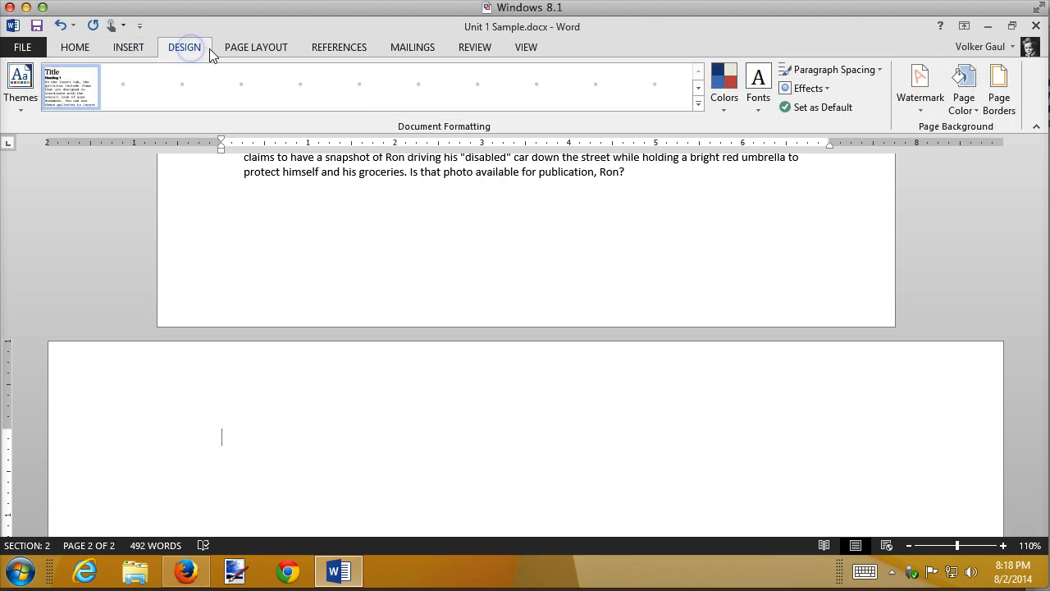
click(999, 100)
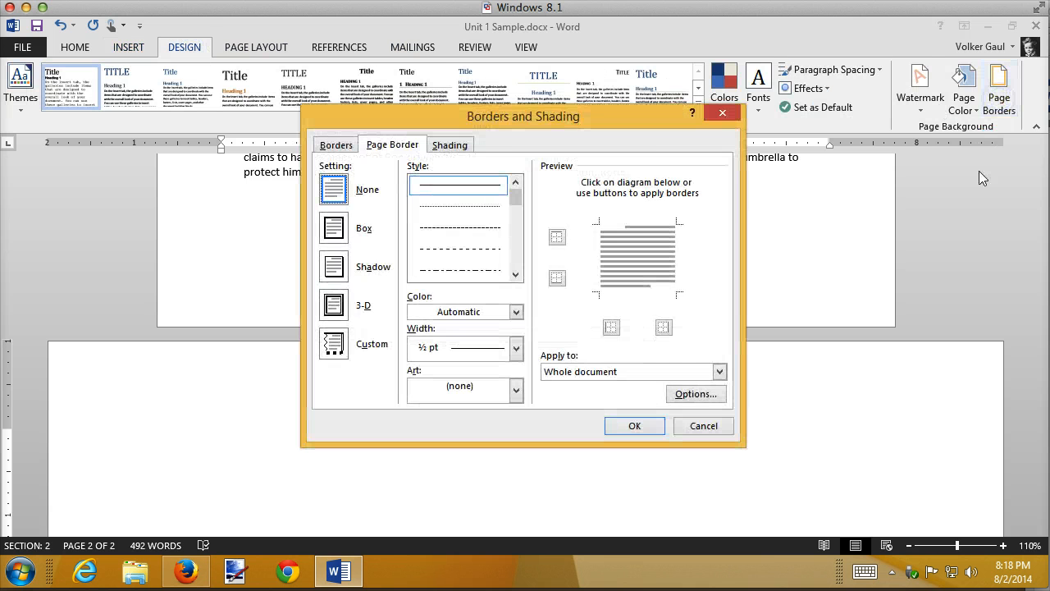
click(515, 392)
click(514, 479)
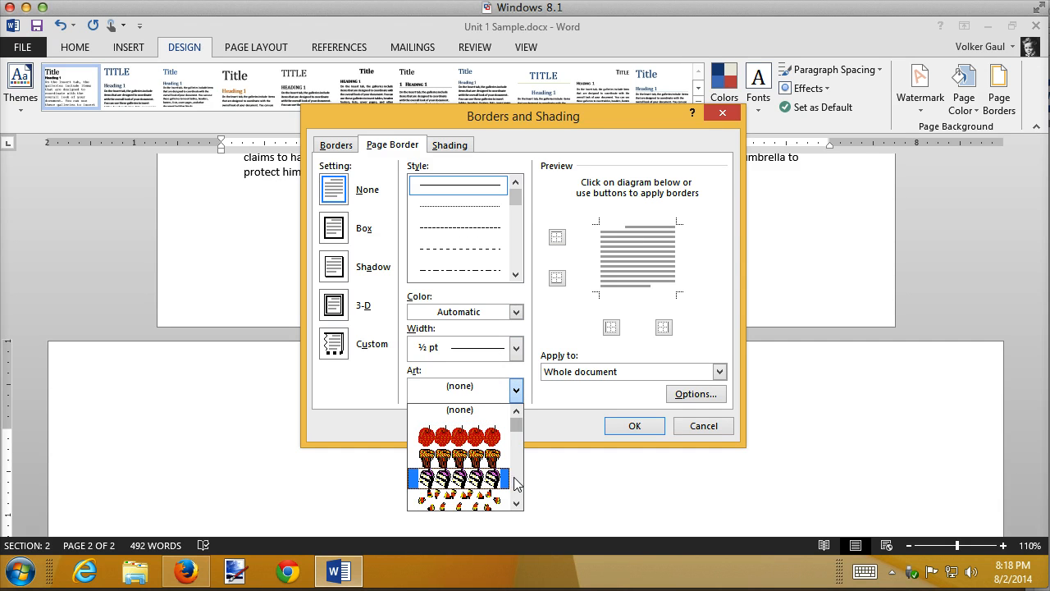
click(515, 480)
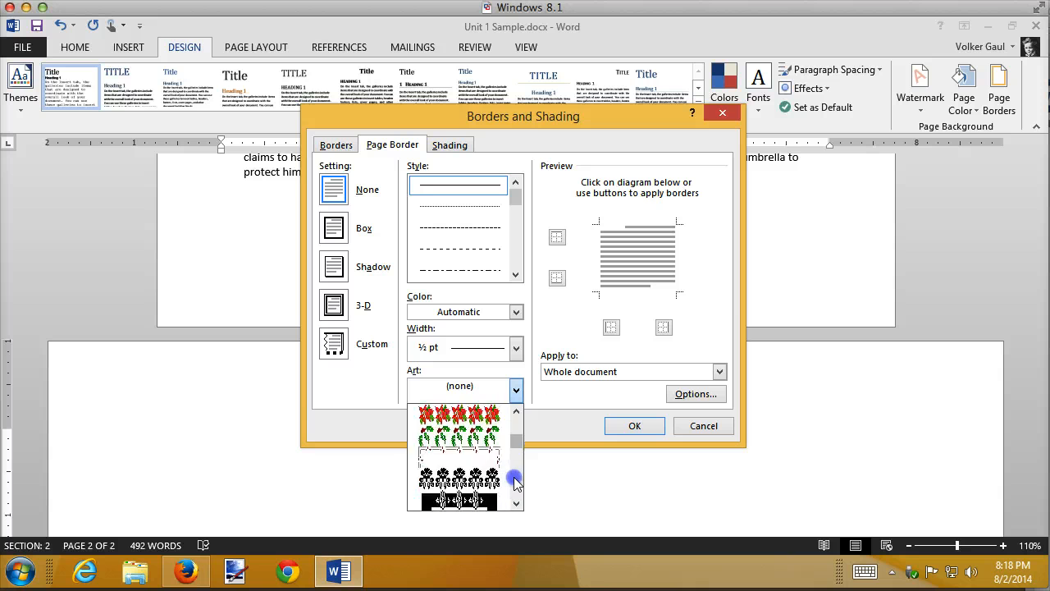
click(514, 480)
click(515, 480)
click(514, 480)
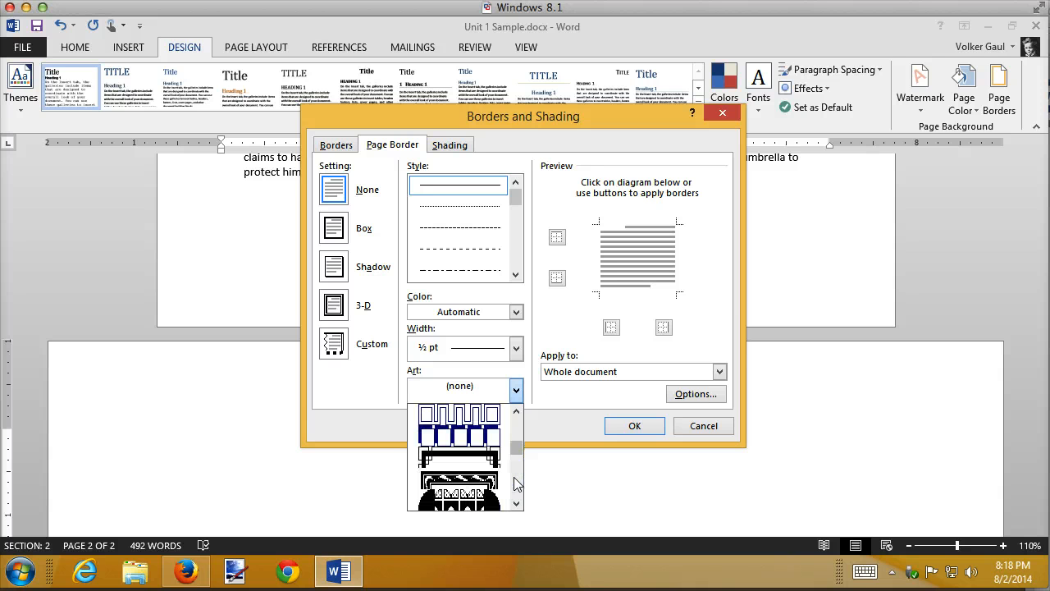
click(514, 480)
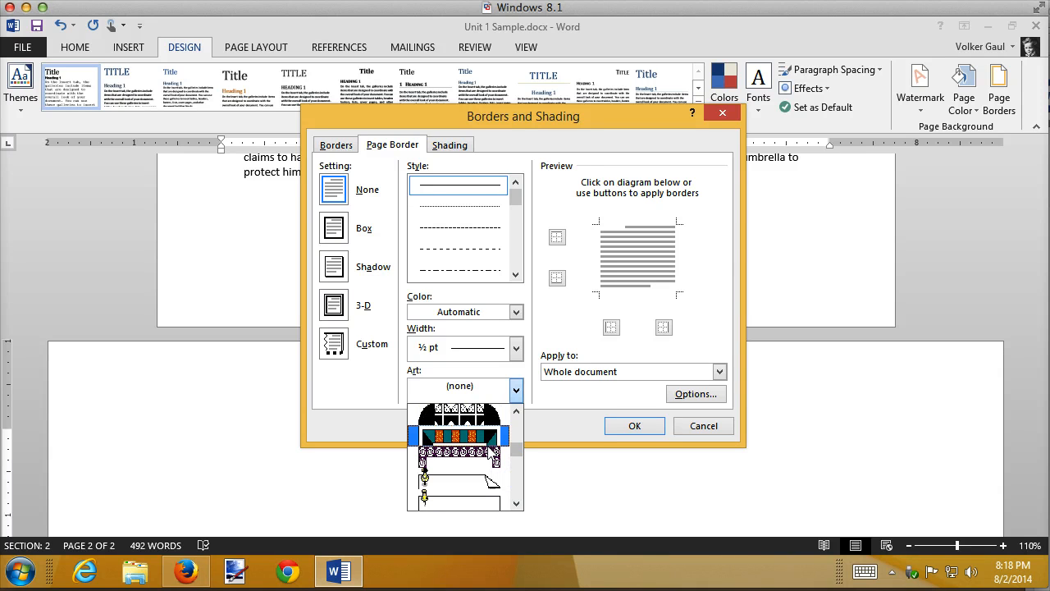
click(489, 457)
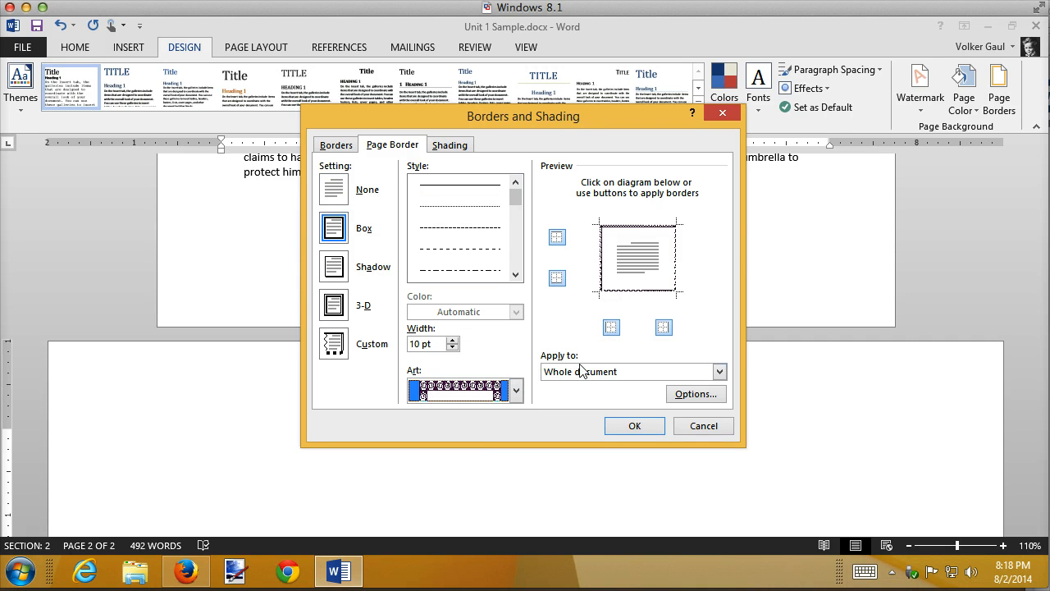
click(633, 427)
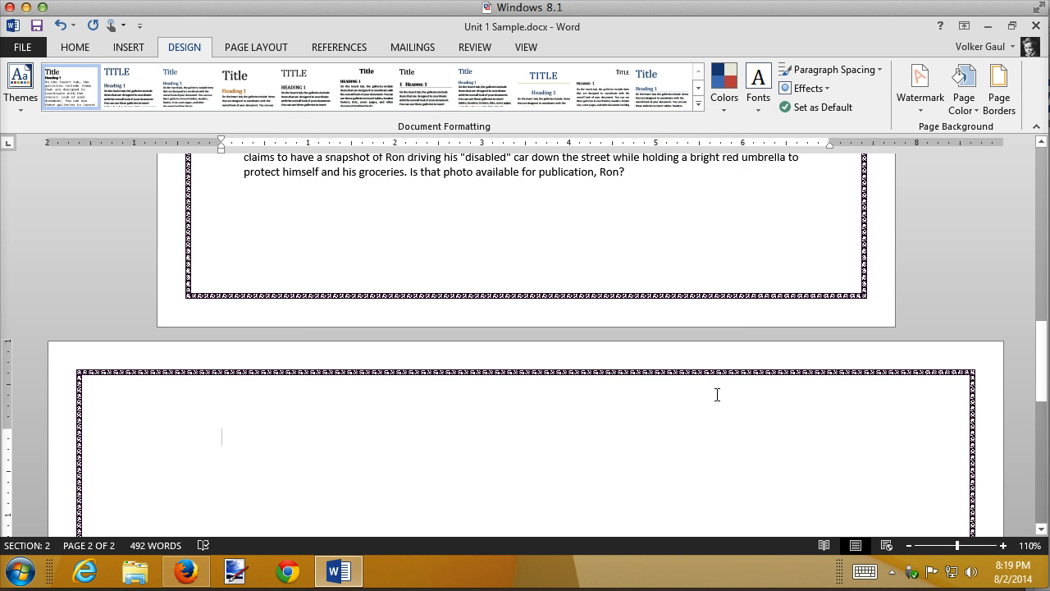
key(ctrl+z)
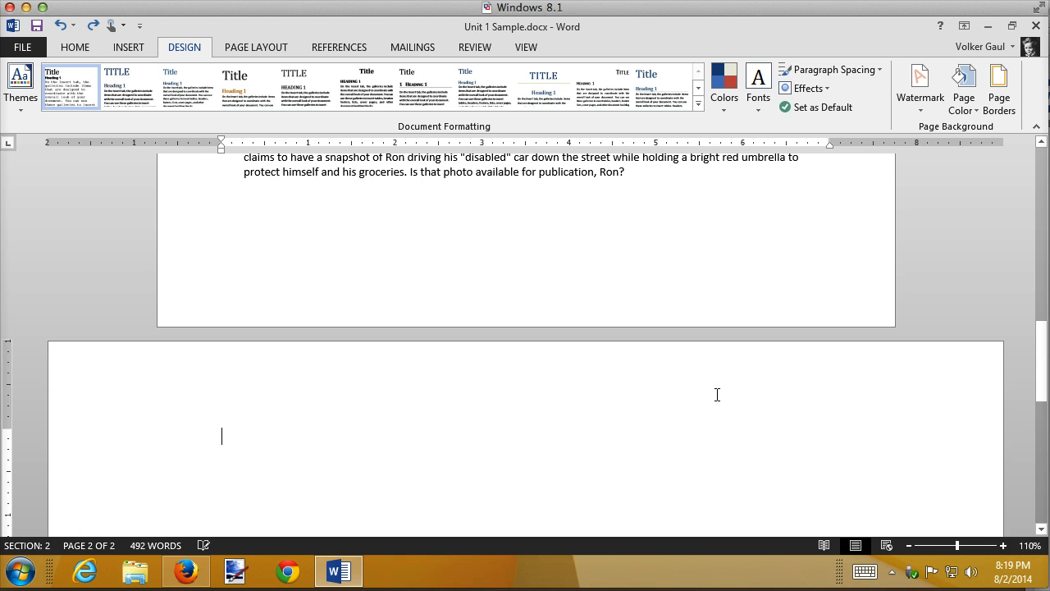
Step: Choose the dark purple swirl art pattern for a page border with the insertion point on the second page
click(999, 82)
click(517, 390)
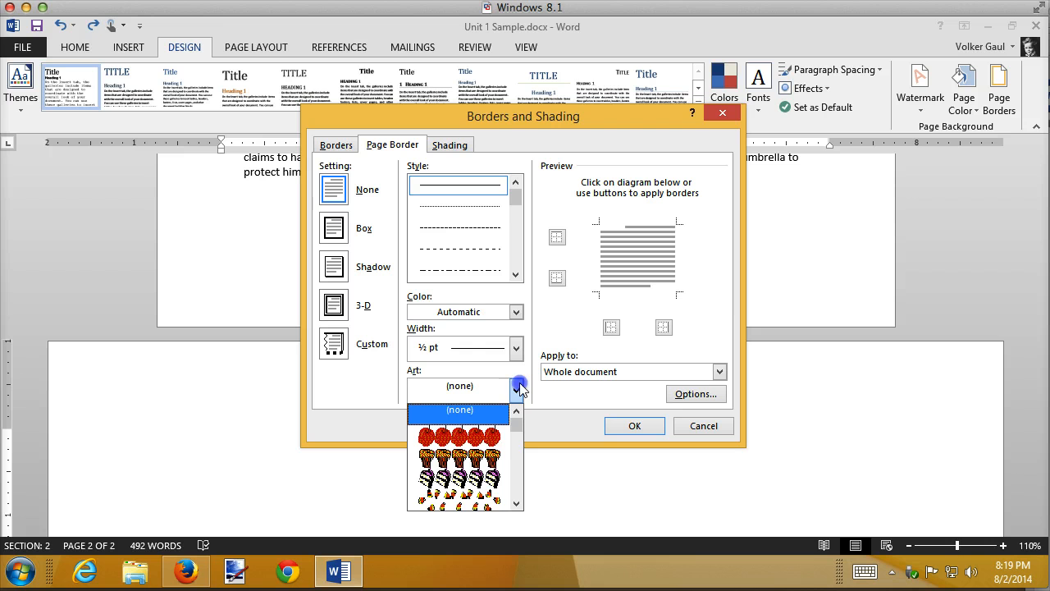
click(515, 475)
click(514, 476)
click(515, 475)
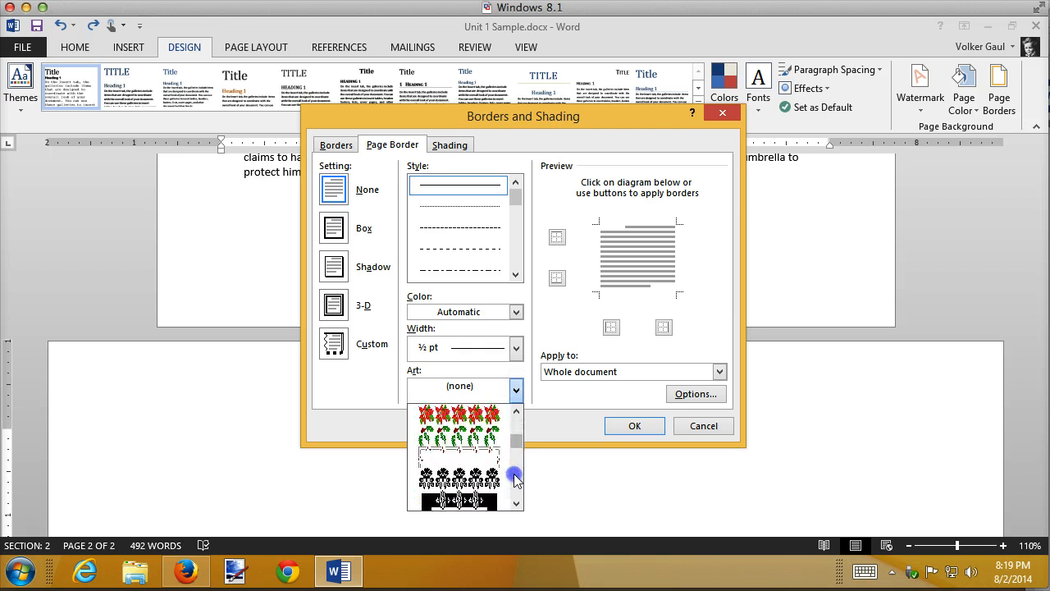
click(514, 476)
click(515, 478)
click(515, 480)
click(515, 480)
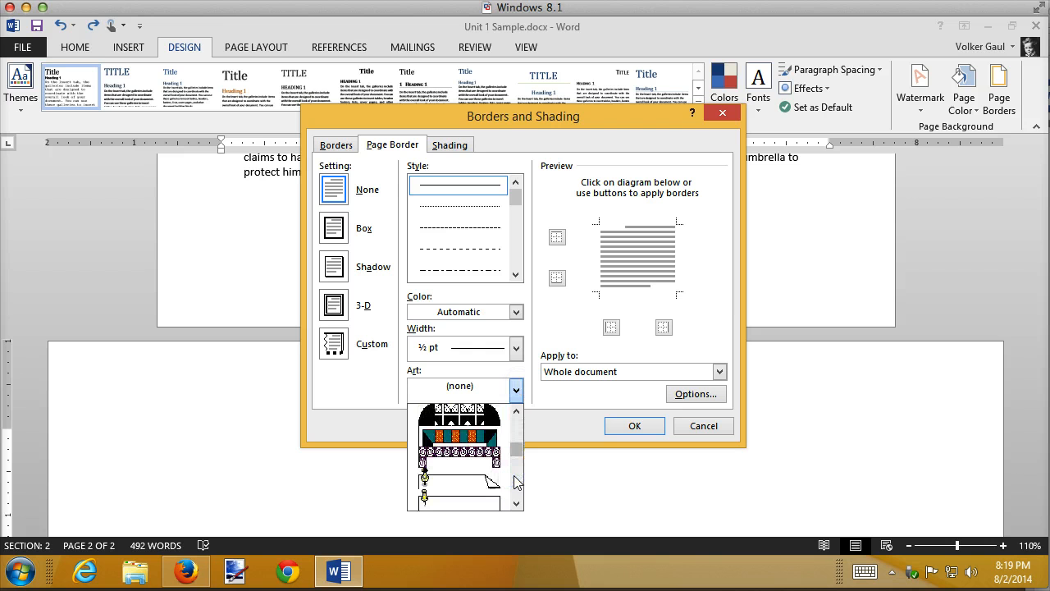
click(492, 456)
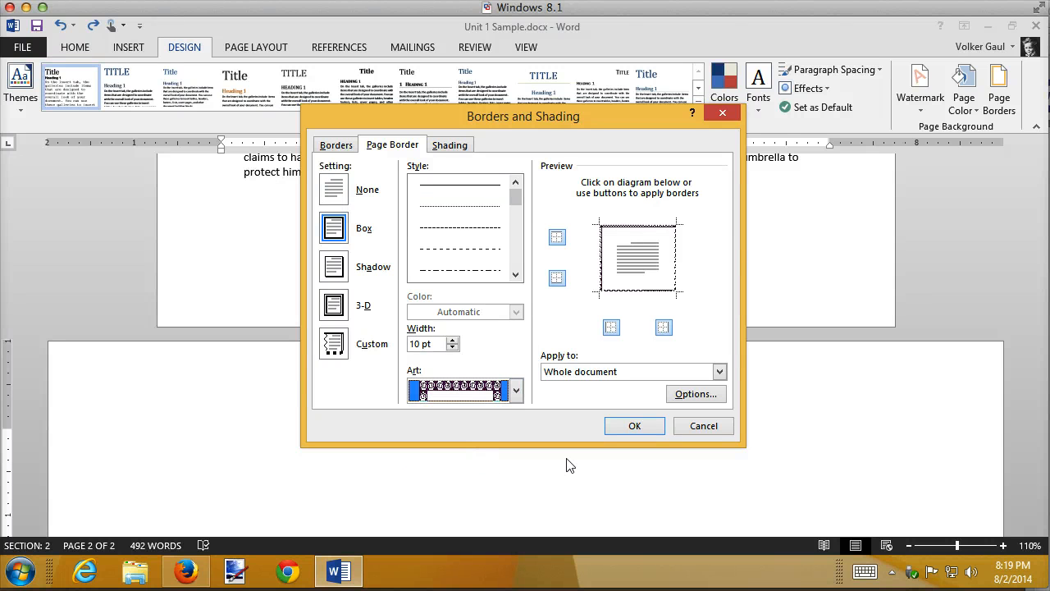
Step: Set the page border's width to 12 pt and apply it to this section only
click(452, 340)
click(452, 340)
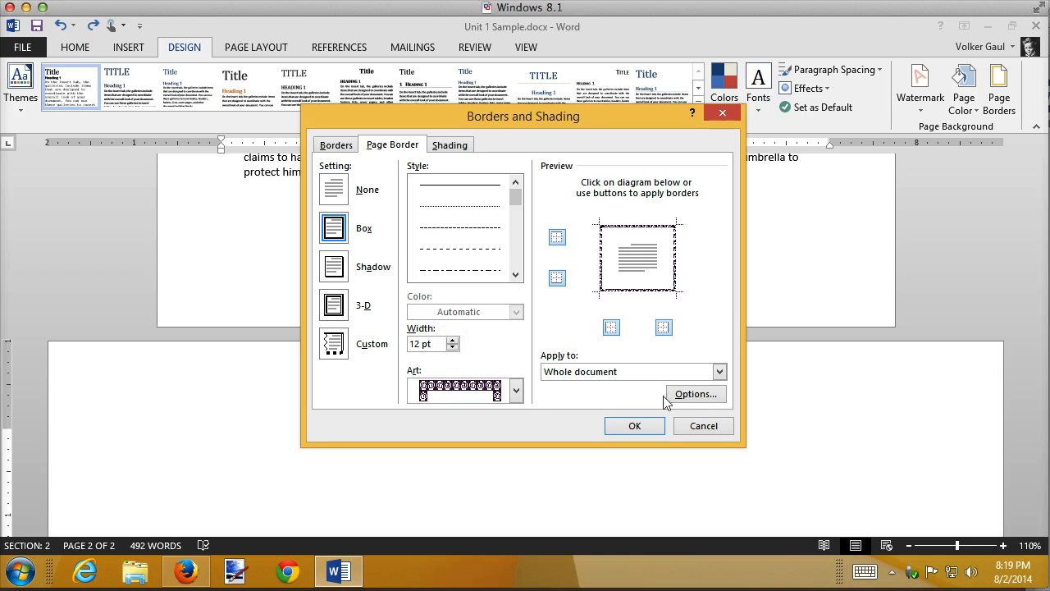
click(719, 371)
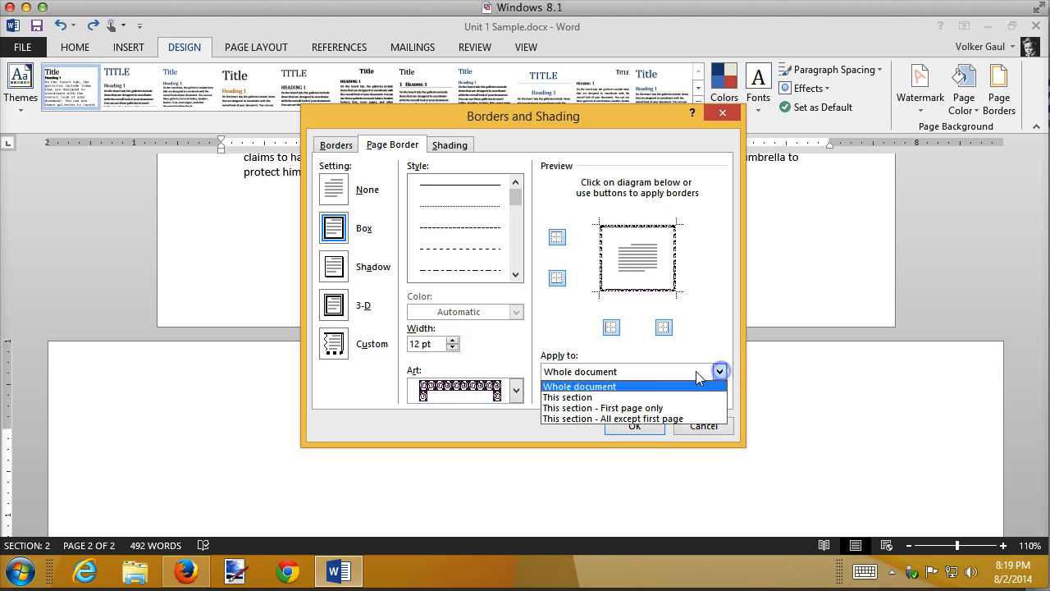
click(573, 397)
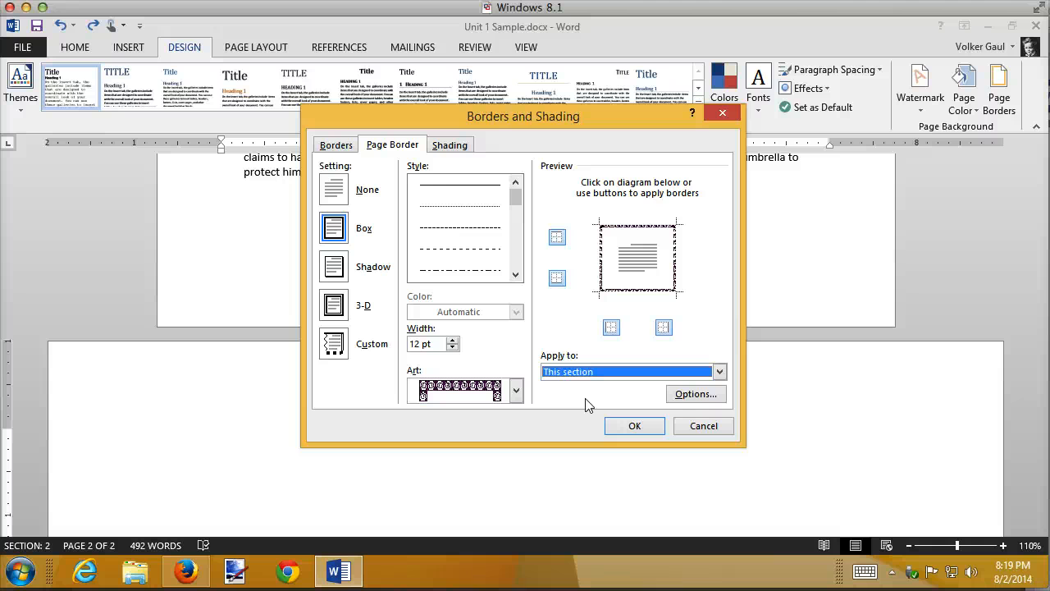
click(634, 430)
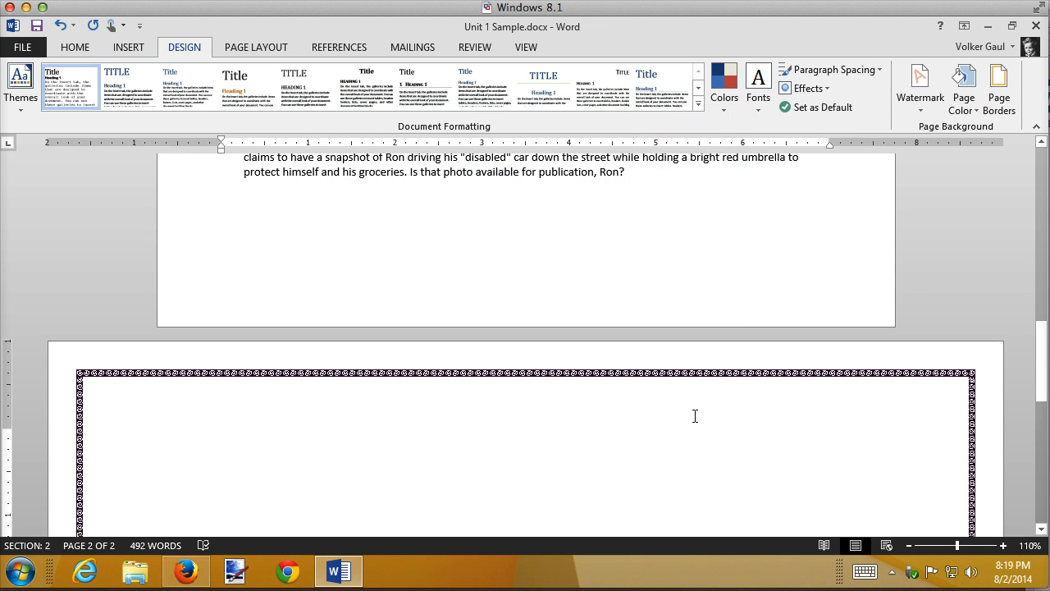
Step: Inspect the borders on both pages and review the second section's Page Setup margins, orientation and Apply to scope
scroll(694, 415, down, 8)
scroll(694, 415, up, 15)
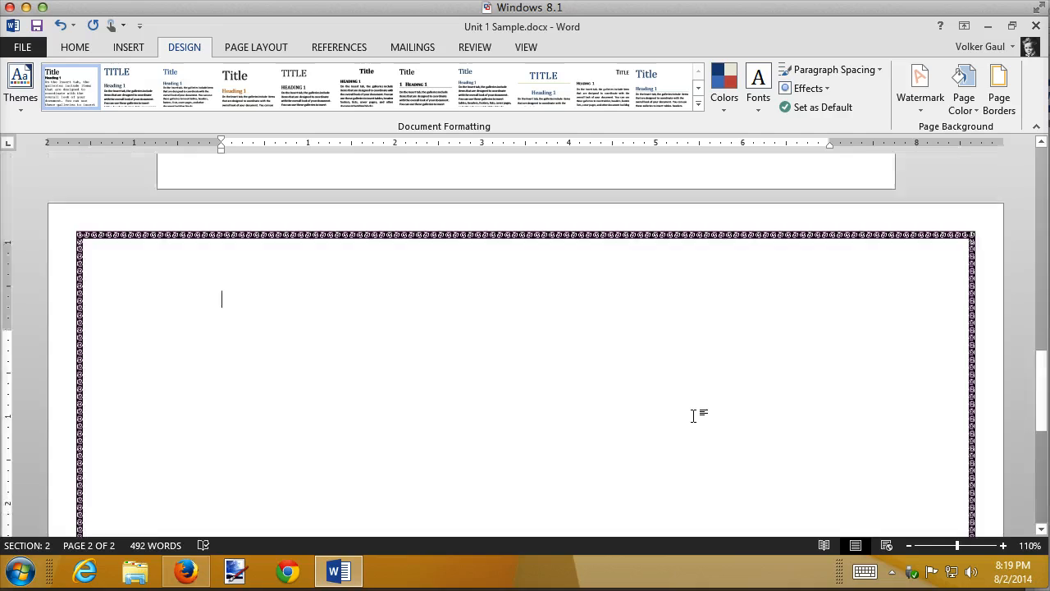
scroll(694, 416, down, 3)
scroll(694, 416, down, 15)
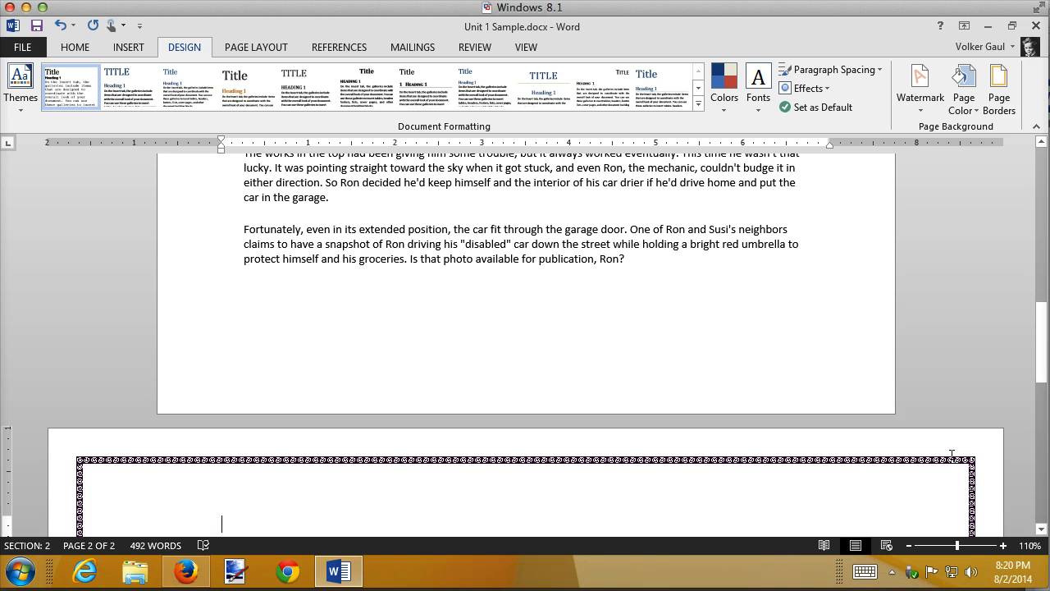
click(287, 508)
double_click(880, 143)
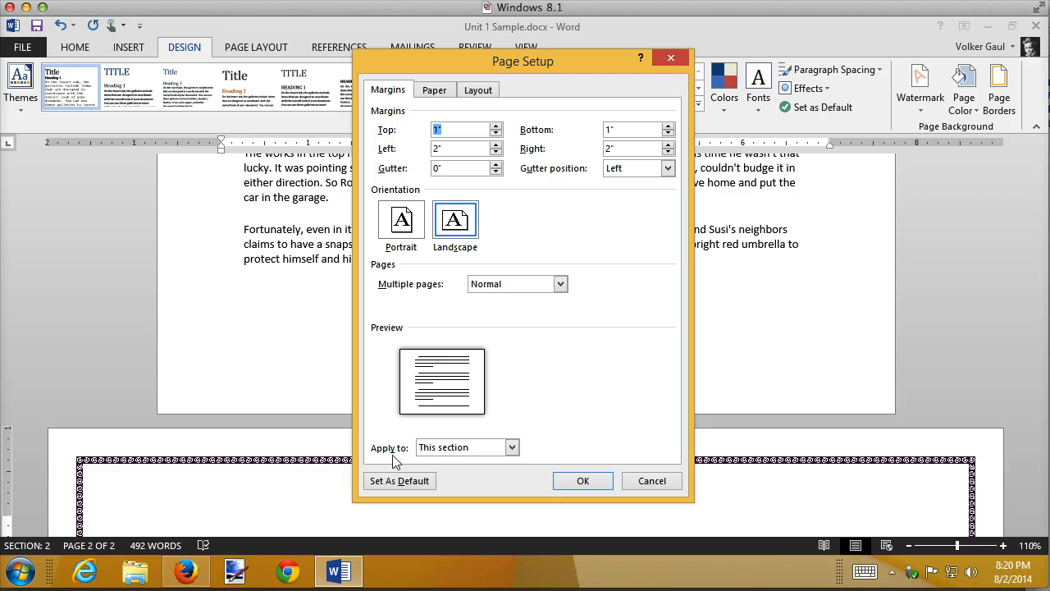
click(652, 480)
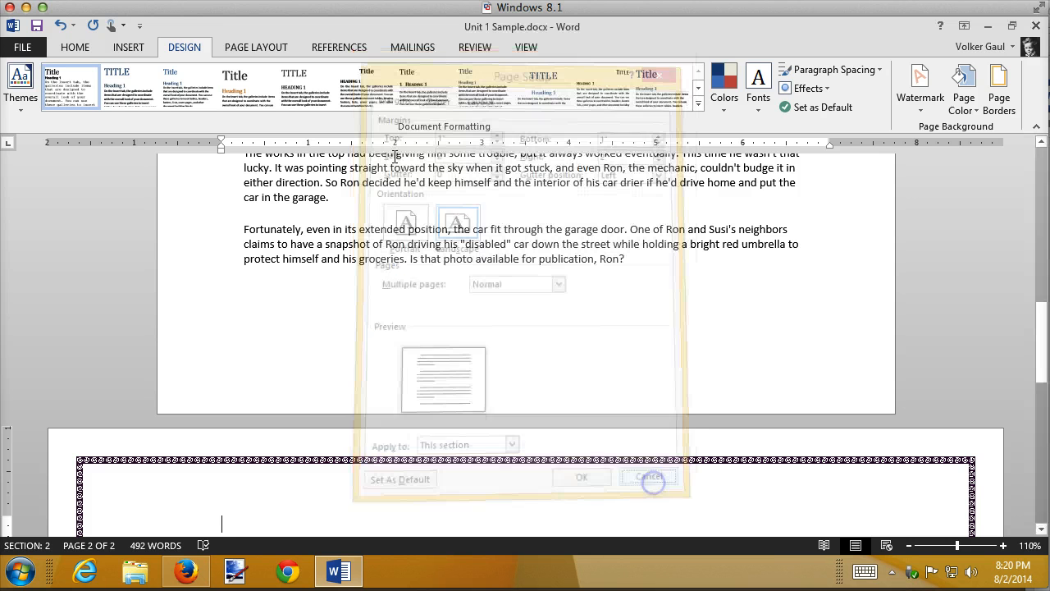
Step: Review the Paragraph and Tabs settings on the second page and close them without changes
double_click(222, 148)
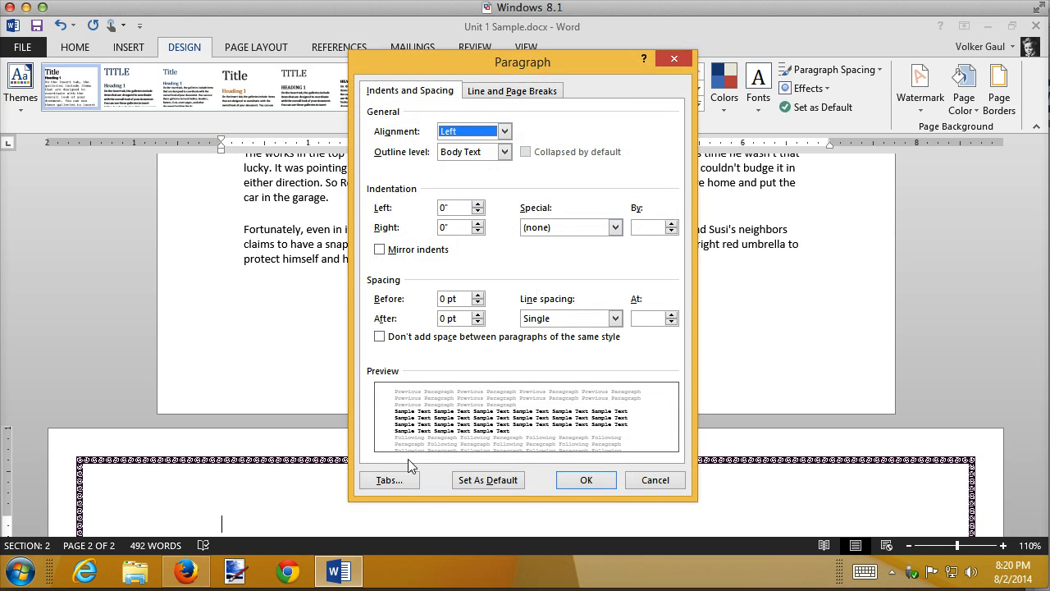
click(389, 479)
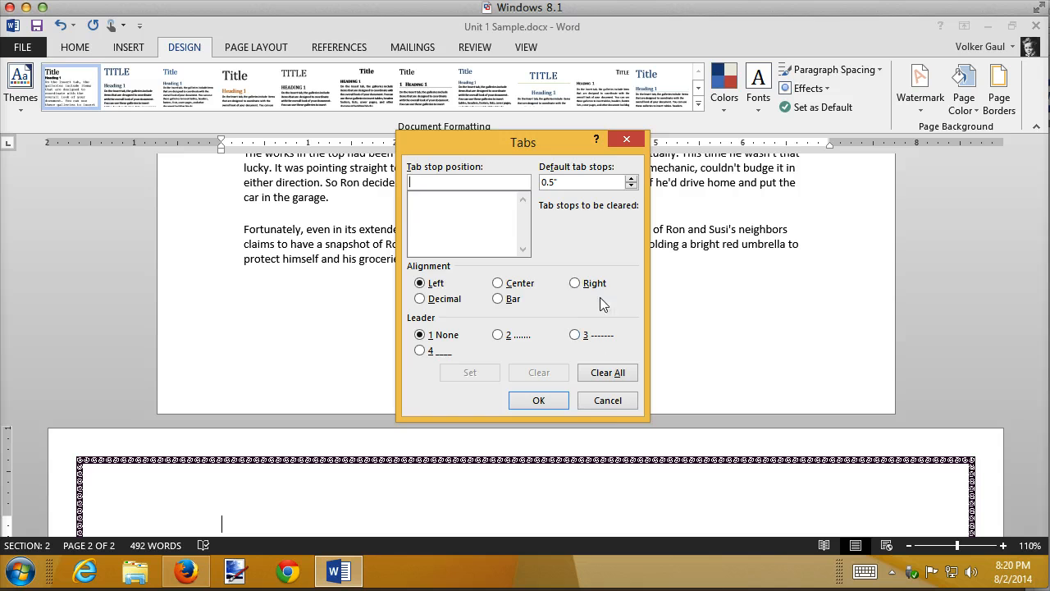
click(609, 403)
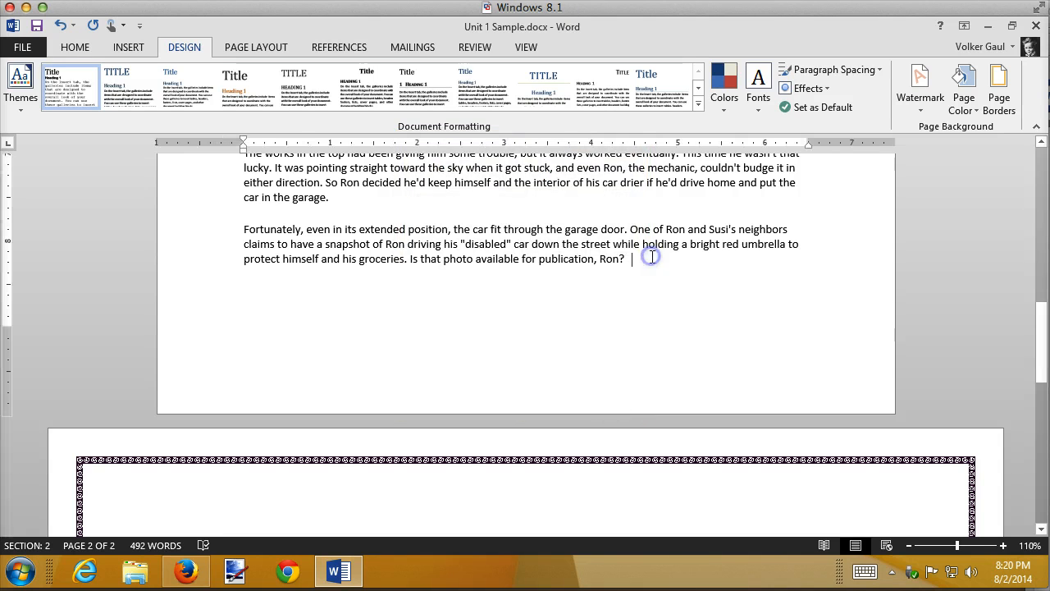
Step: Examine the ruler's margins and indent markers on the first page and go back to the bordered second page
scroll(652, 258, up, 15)
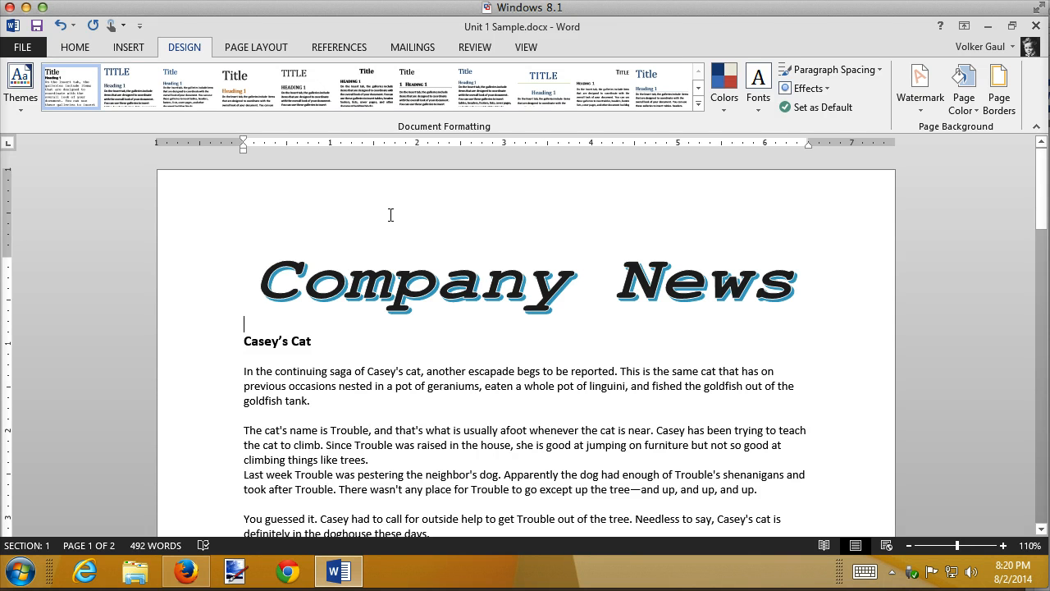
click(501, 147)
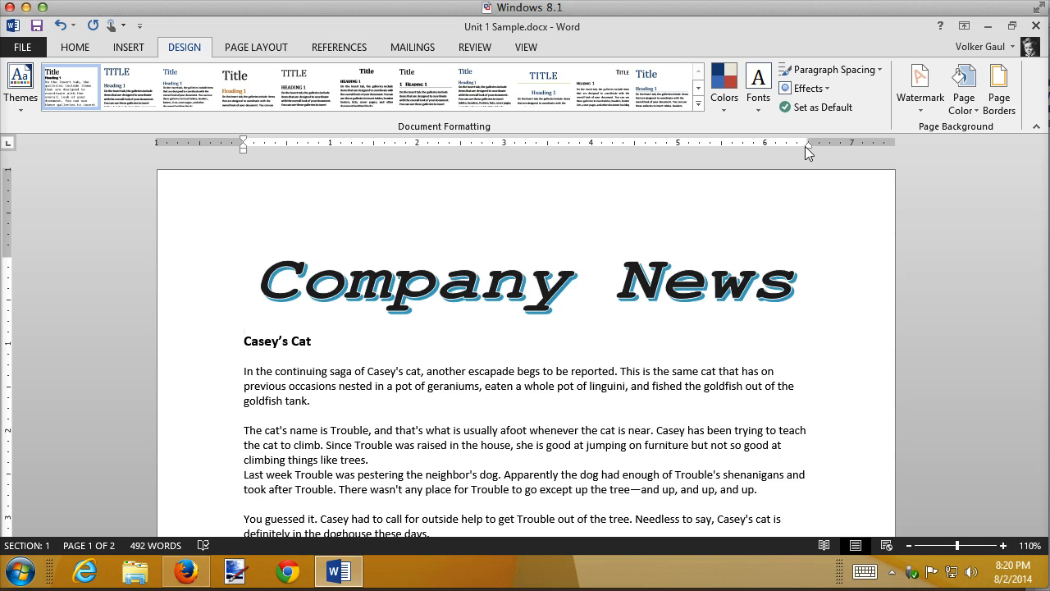
scroll(686, 305, down, 12)
scroll(685, 304, down, 10)
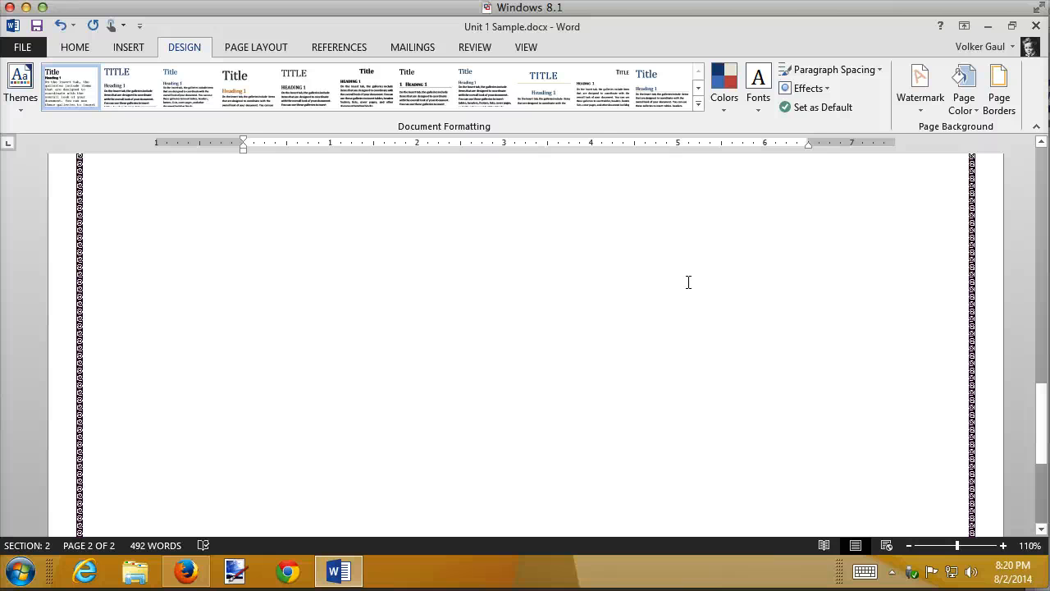
scroll(685, 295, up, 3)
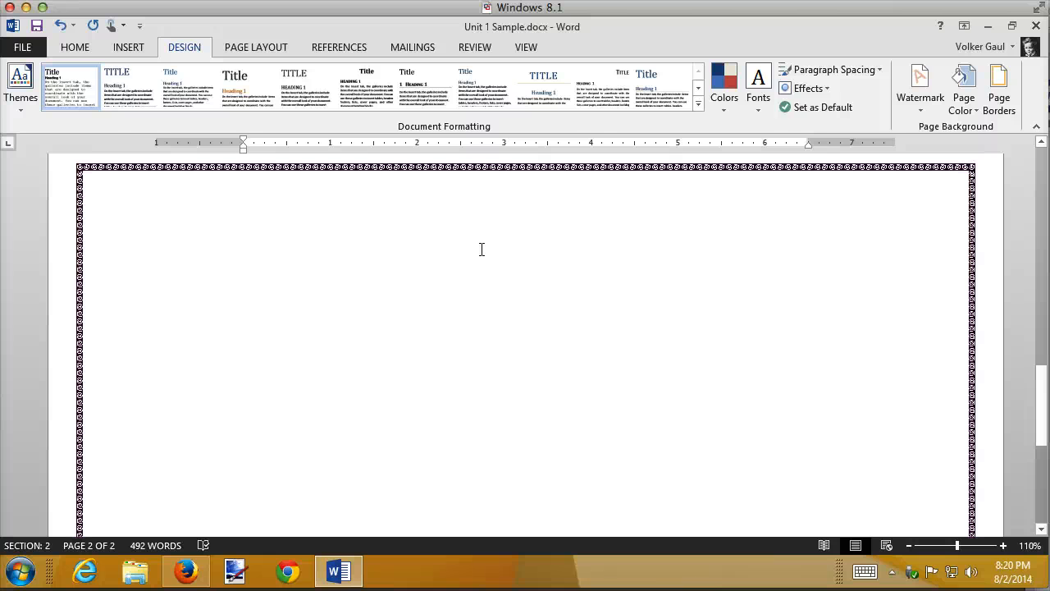
Step: Review the second section's margin and layout options in Page Setup, including Section start, and cancel without changes
click(270, 235)
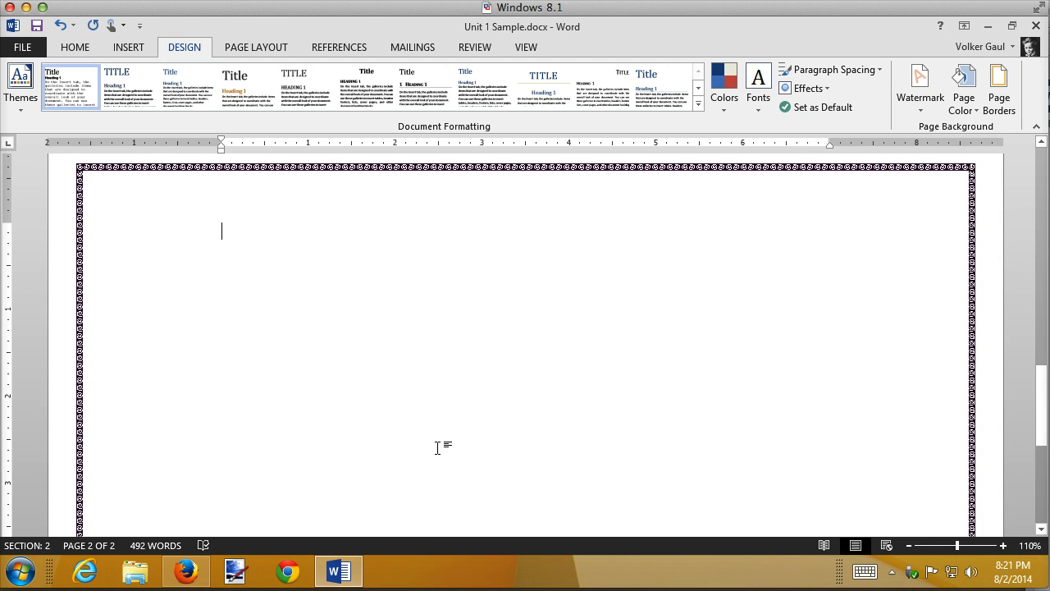
double_click(941, 142)
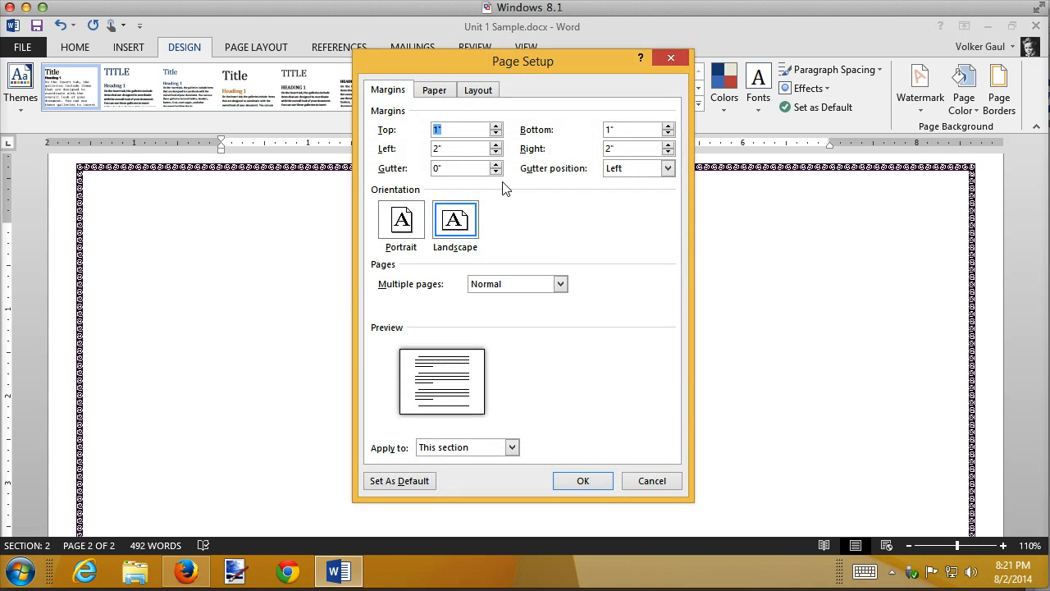
click(479, 90)
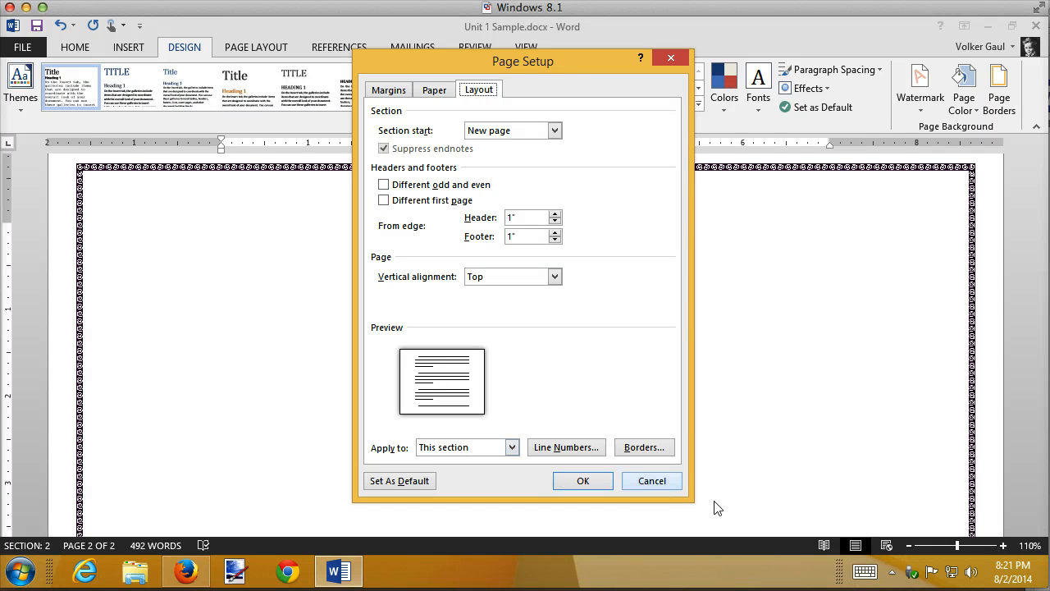
click(669, 484)
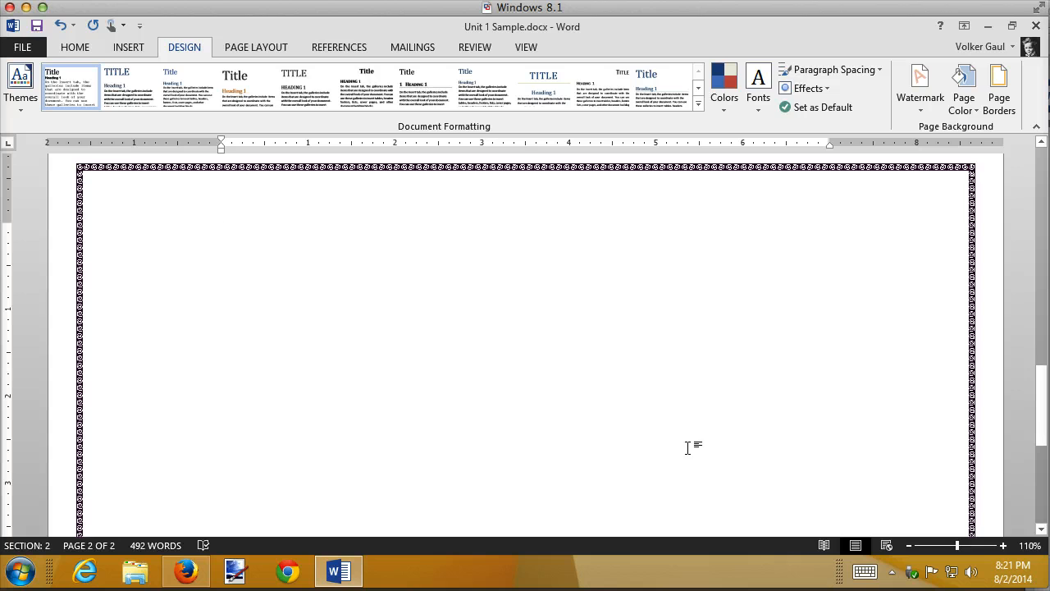
Step: Return to the start of the newsletter and place the insertion point in the first article's heading
scroll(687, 447, up, 10)
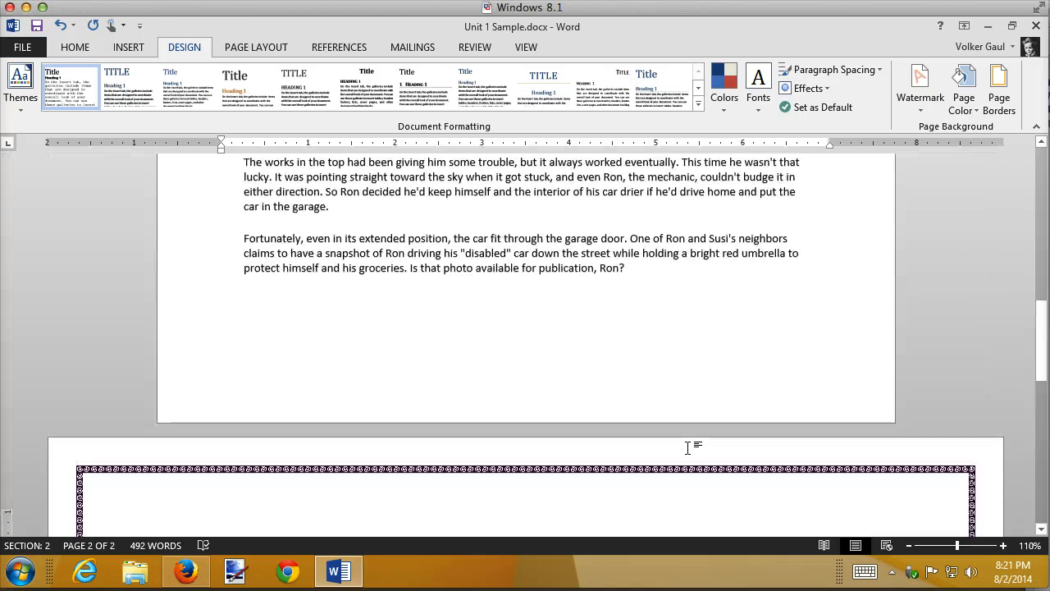
scroll(689, 447, up, 3)
click(287, 343)
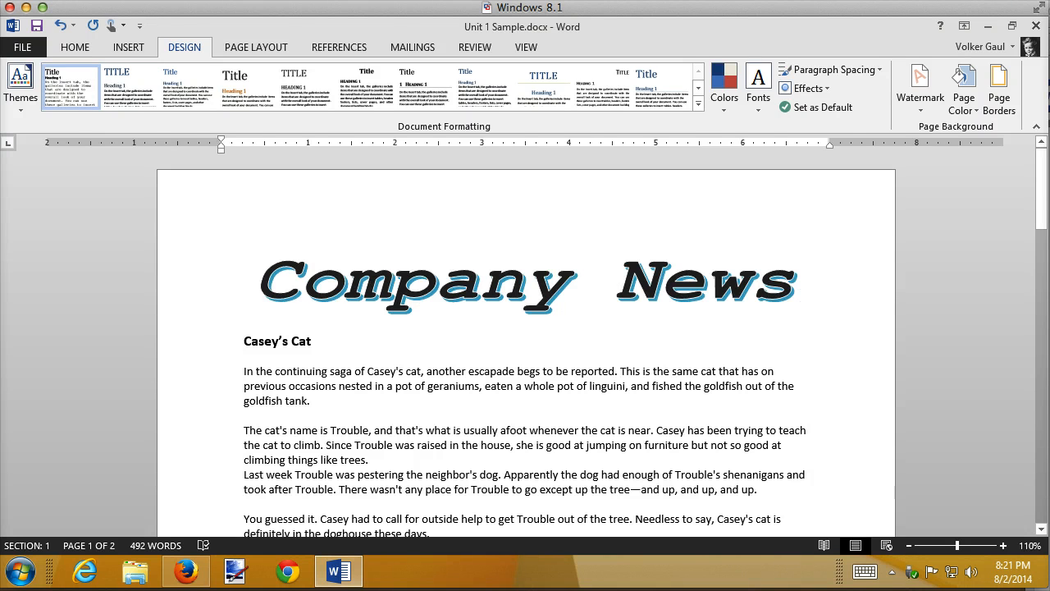
Step: Lay out the first section in two columns, with the insertion point at the start of the "Casey's Cat" heading
click(247, 340)
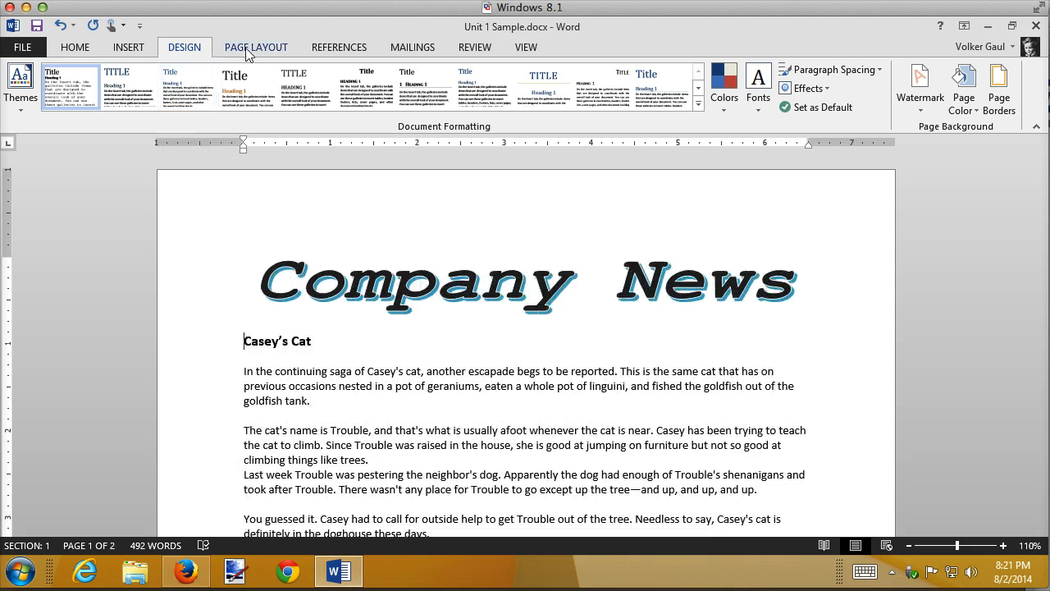
click(245, 48)
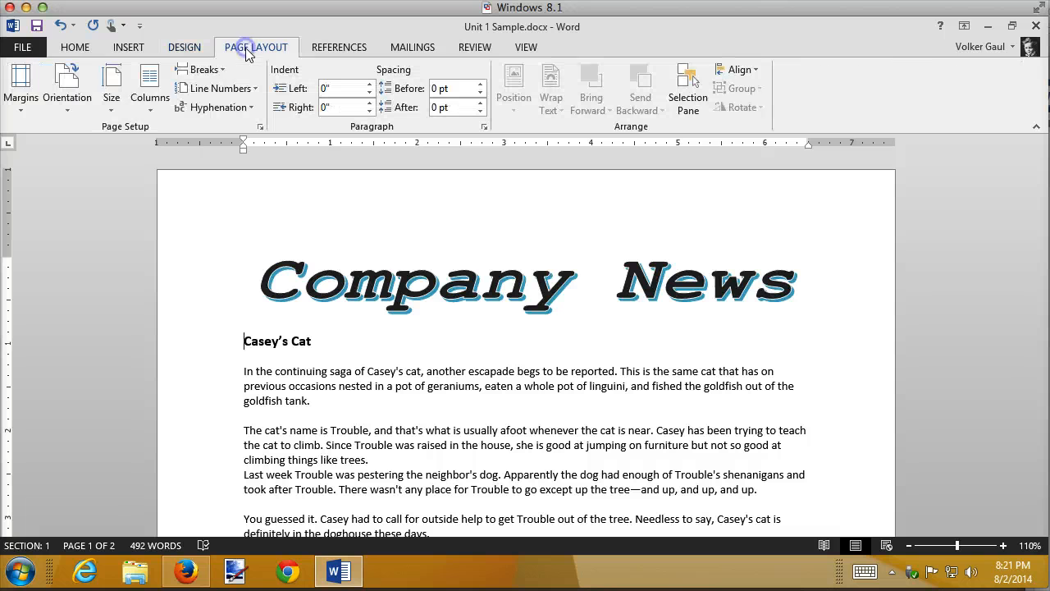
click(141, 111)
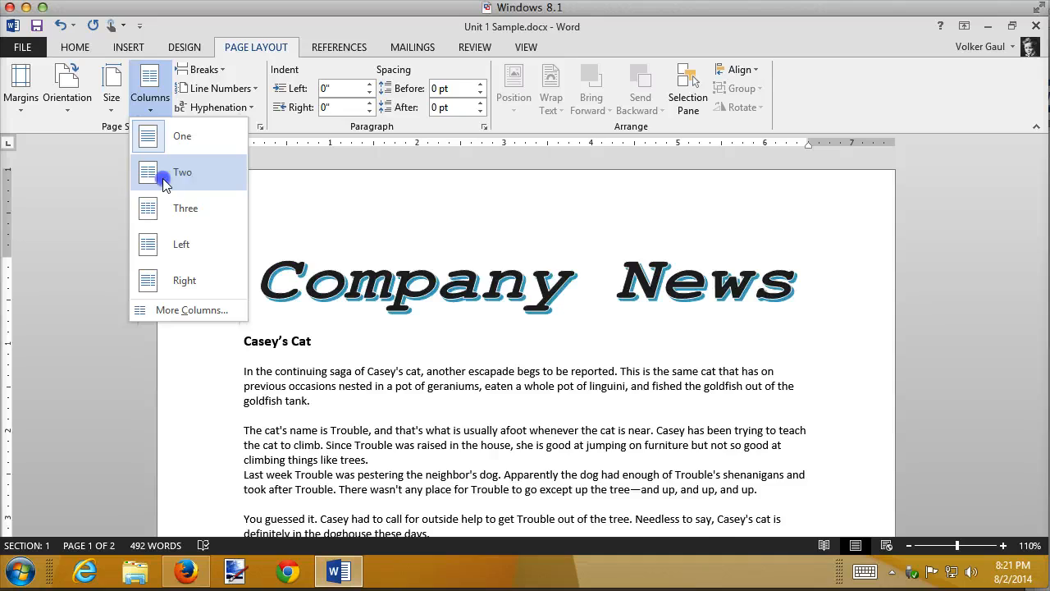
click(162, 178)
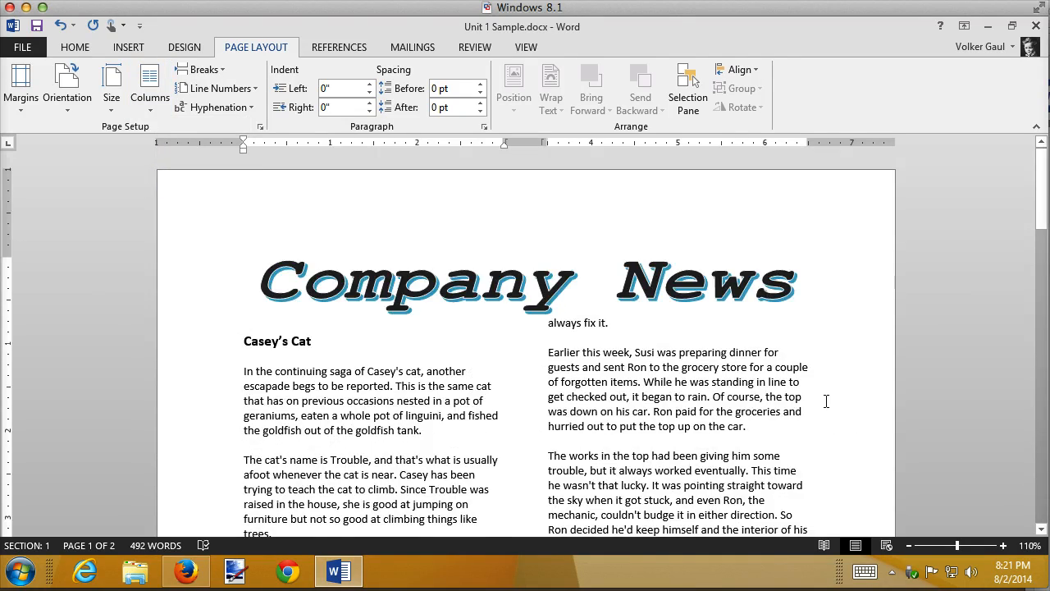
Step: Examine how the articles flow in the first section's two columns and compare with the bordered second page
scroll(825, 401, down, 8)
scroll(826, 400, down, 5)
scroll(826, 400, up, 9)
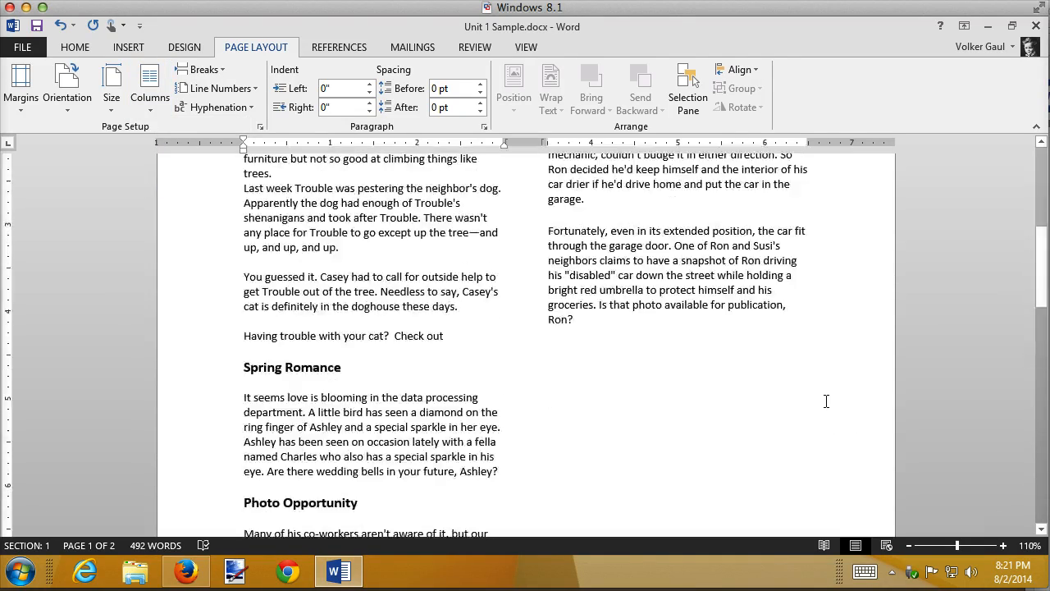
scroll(826, 400, down, 15)
scroll(826, 401, down, 3)
click(637, 360)
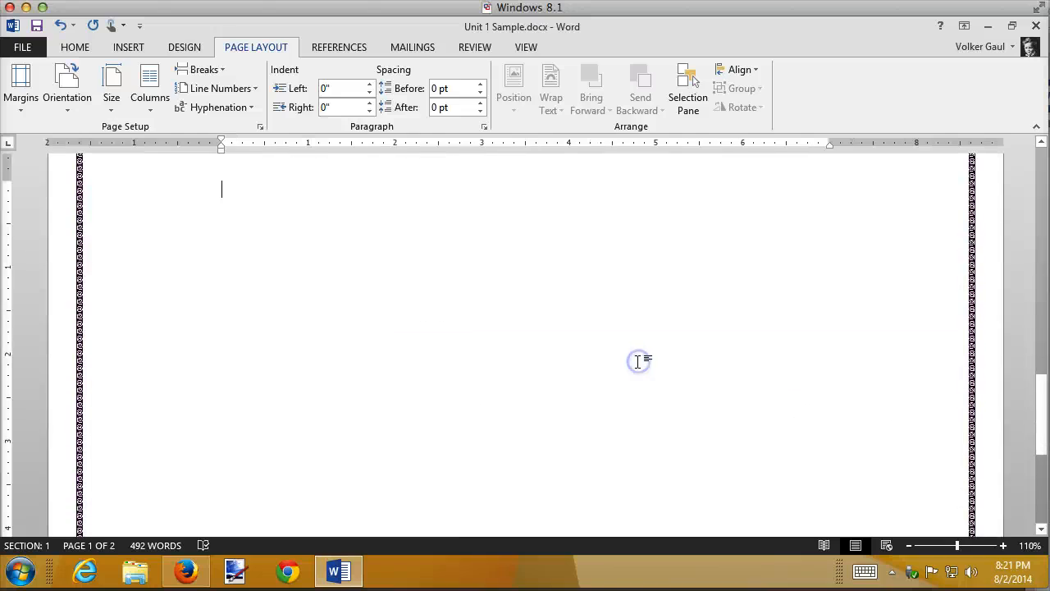
scroll(636, 359, up, 10)
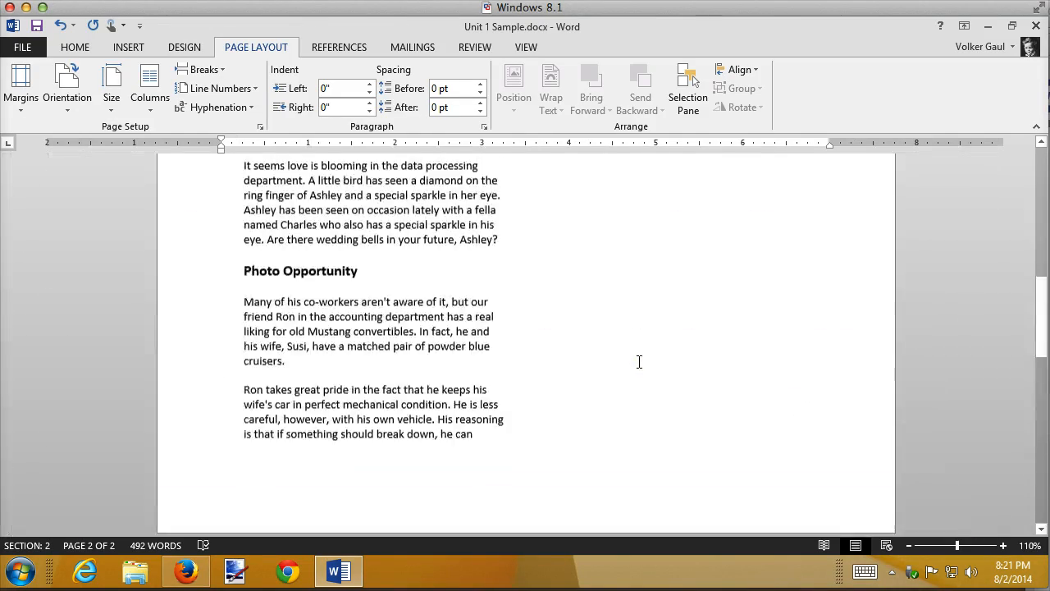
scroll(638, 362, up, 5)
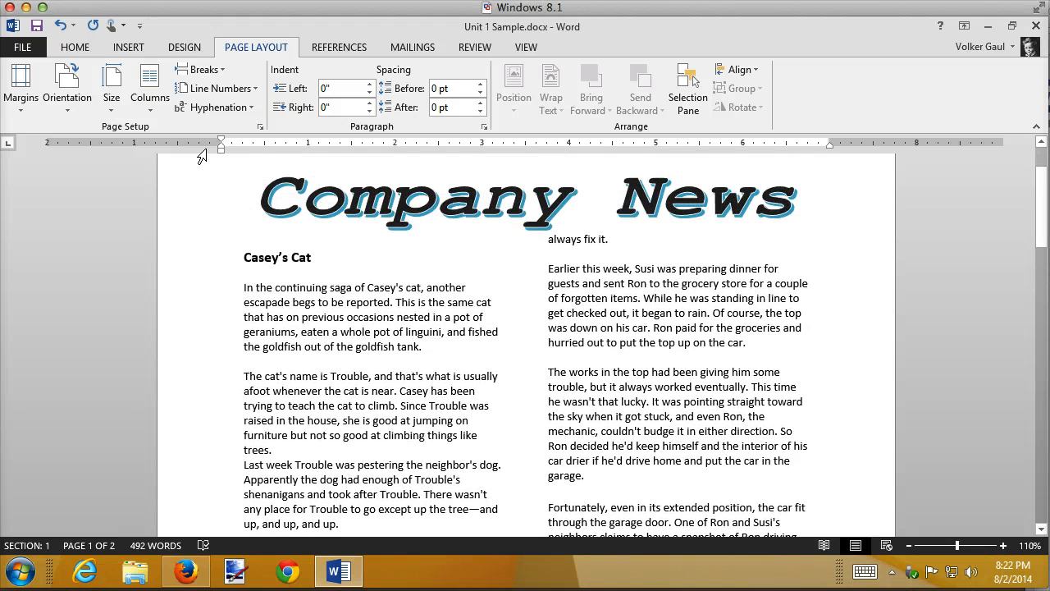
click(148, 87)
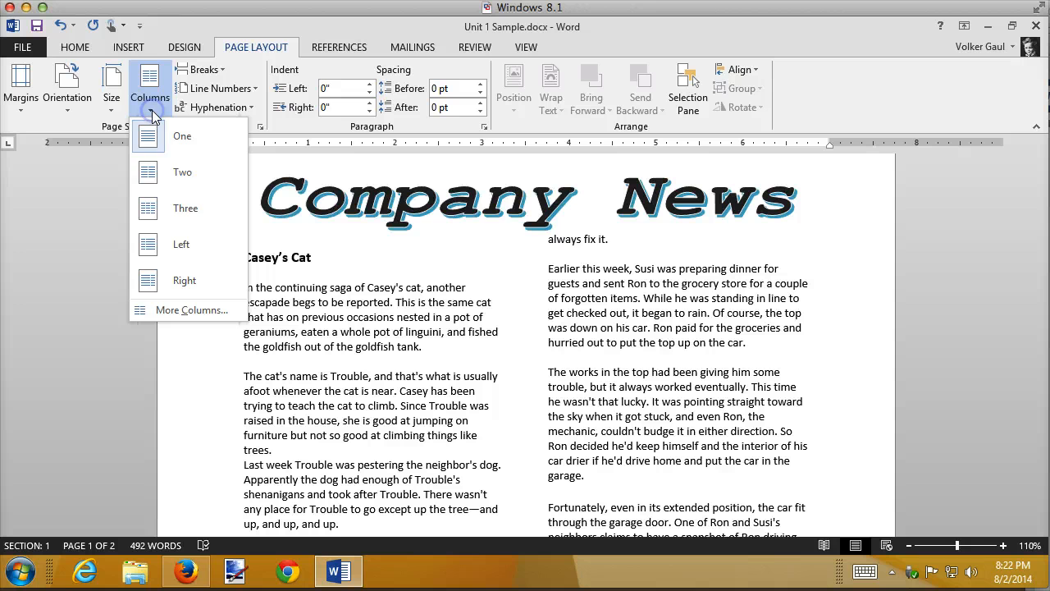
click(192, 310)
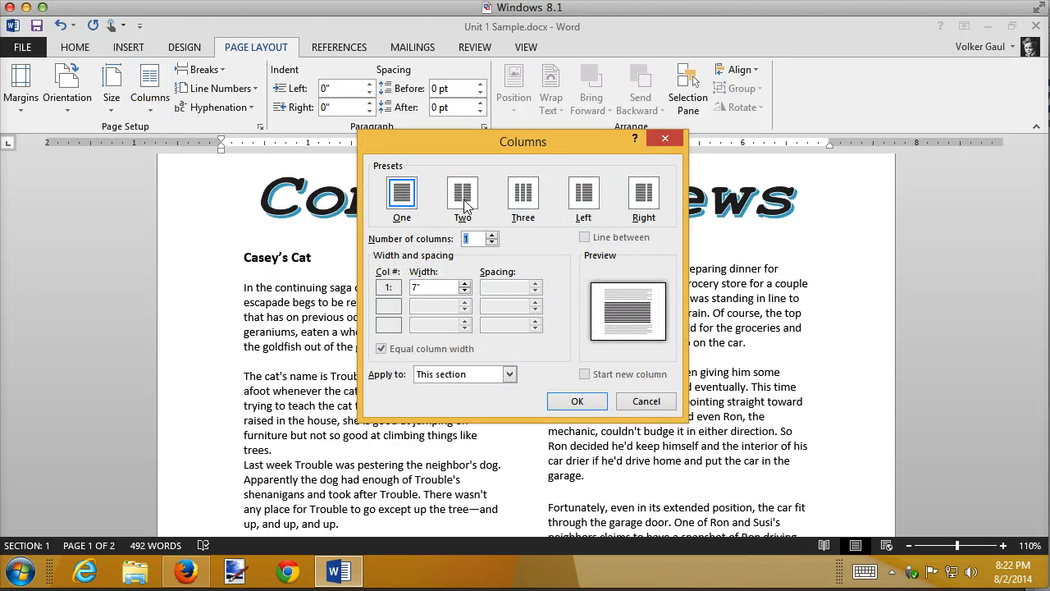
click(636, 407)
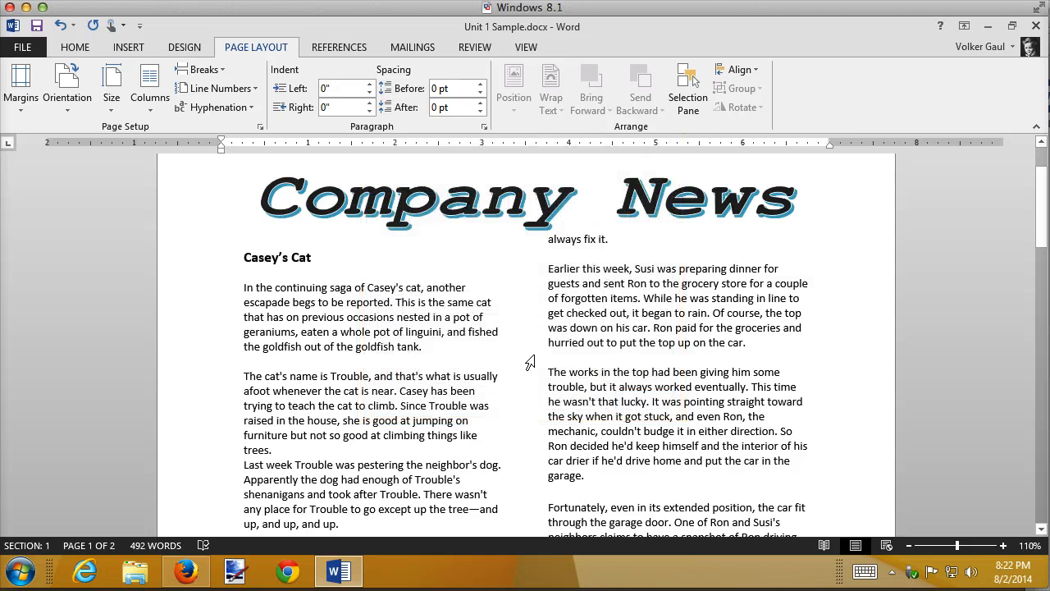
Step: Add a line between the first section's two columns and set equal column widths of 3.1" with 0.3" spacing
click(346, 302)
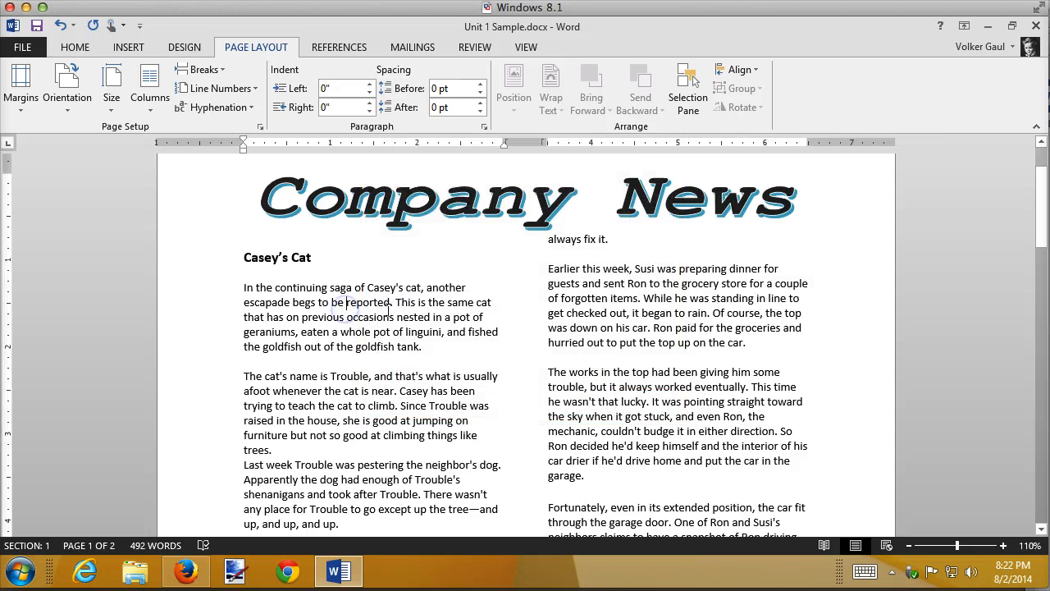
click(149, 114)
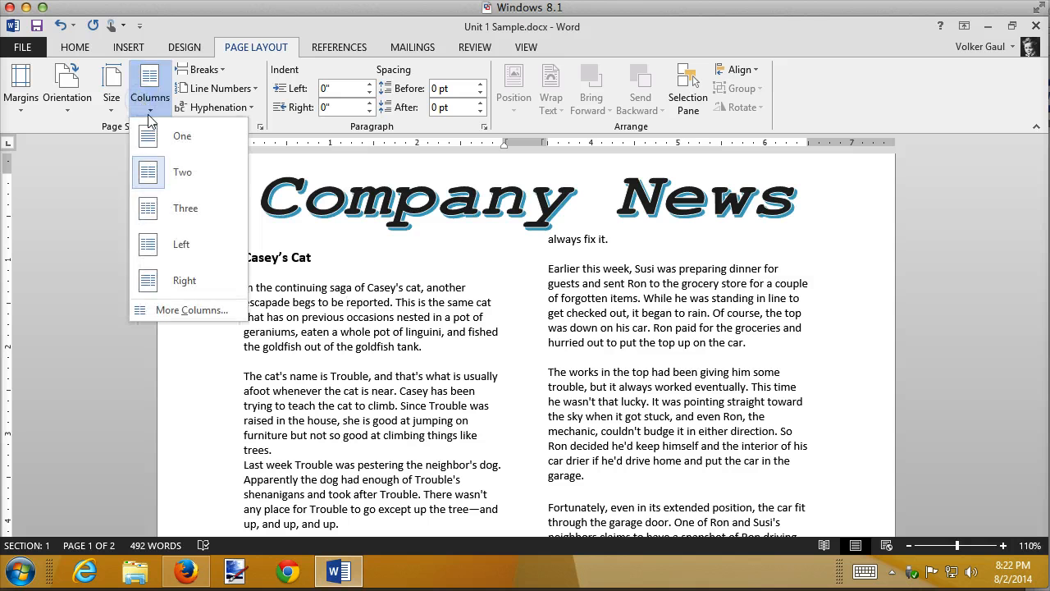
click(197, 309)
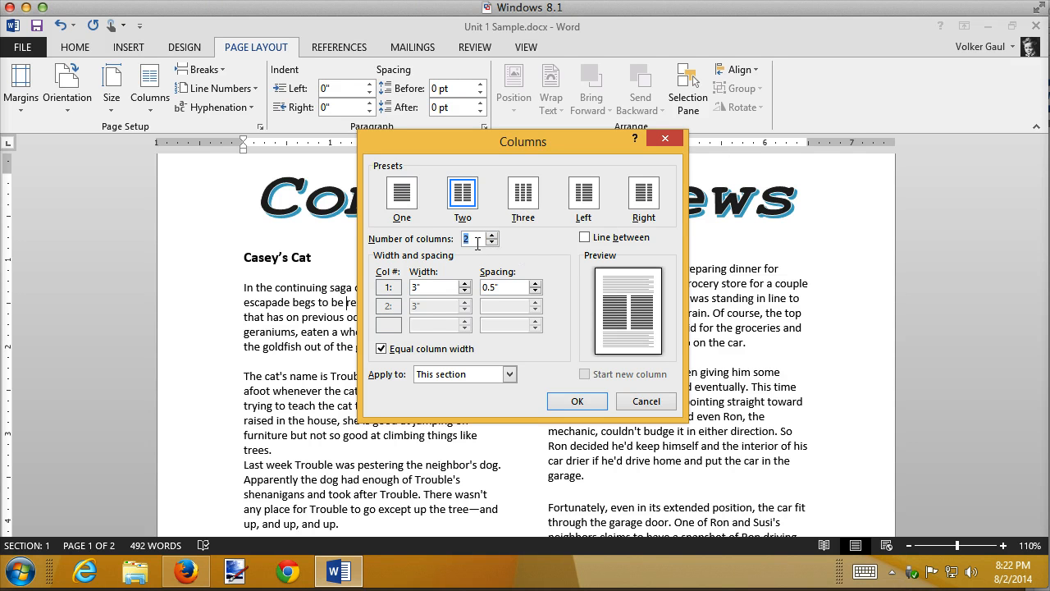
click(584, 237)
click(464, 285)
click(464, 285)
click(465, 291)
click(574, 401)
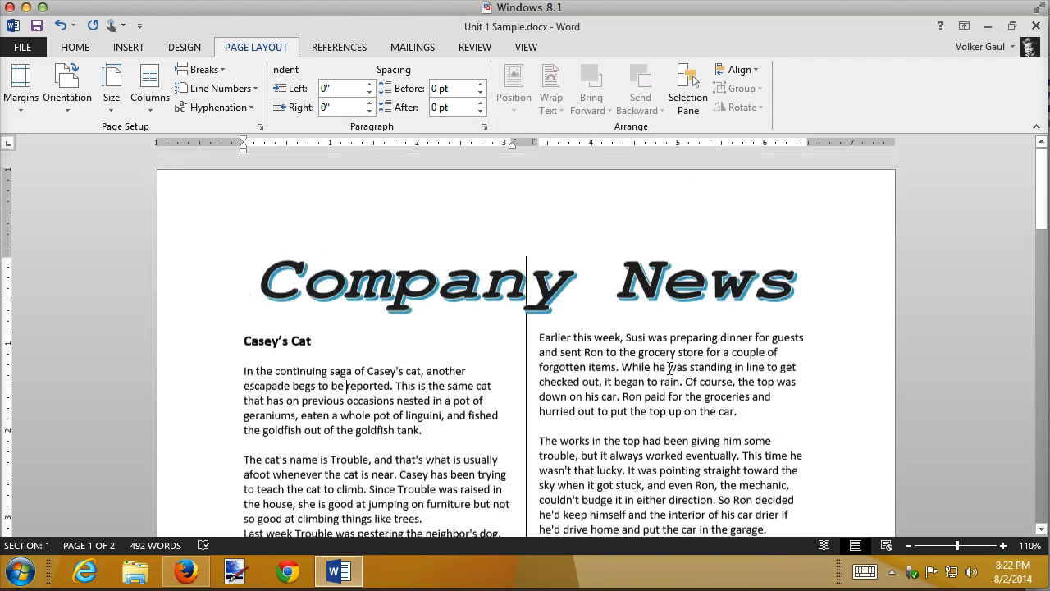
Step: Examine the first page's divided columns and review their Columns settings, closing the dialog without changes
scroll(668, 371, down, 6)
scroll(669, 369, down, 3)
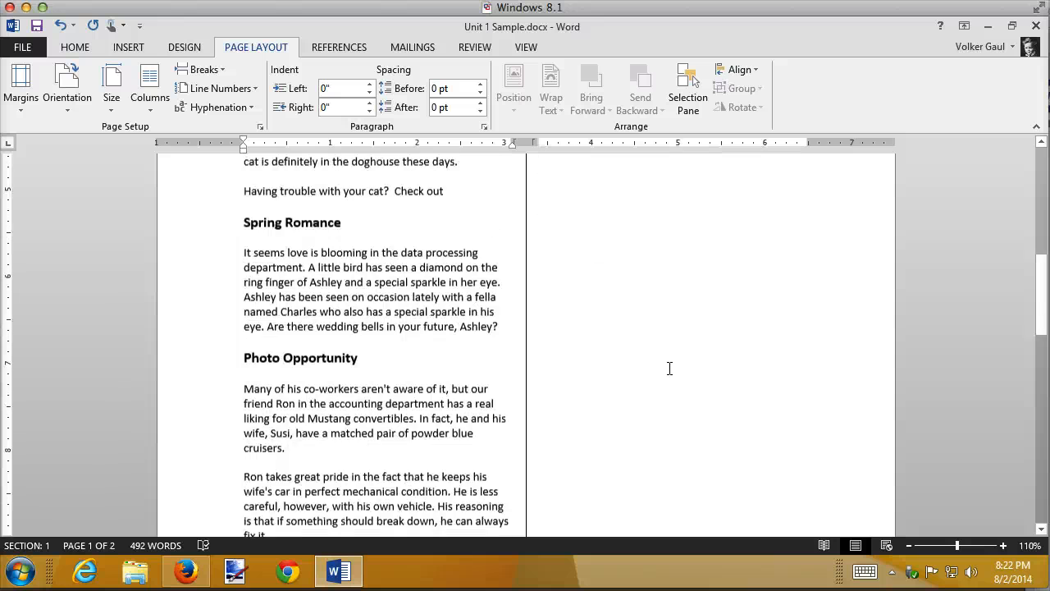
scroll(669, 368, up, 4)
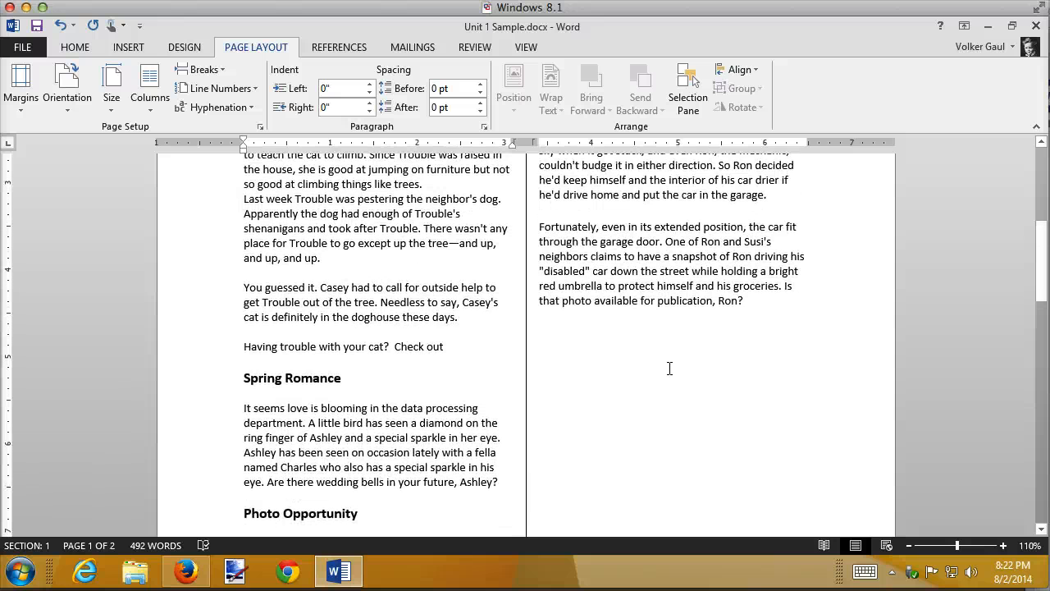
click(153, 110)
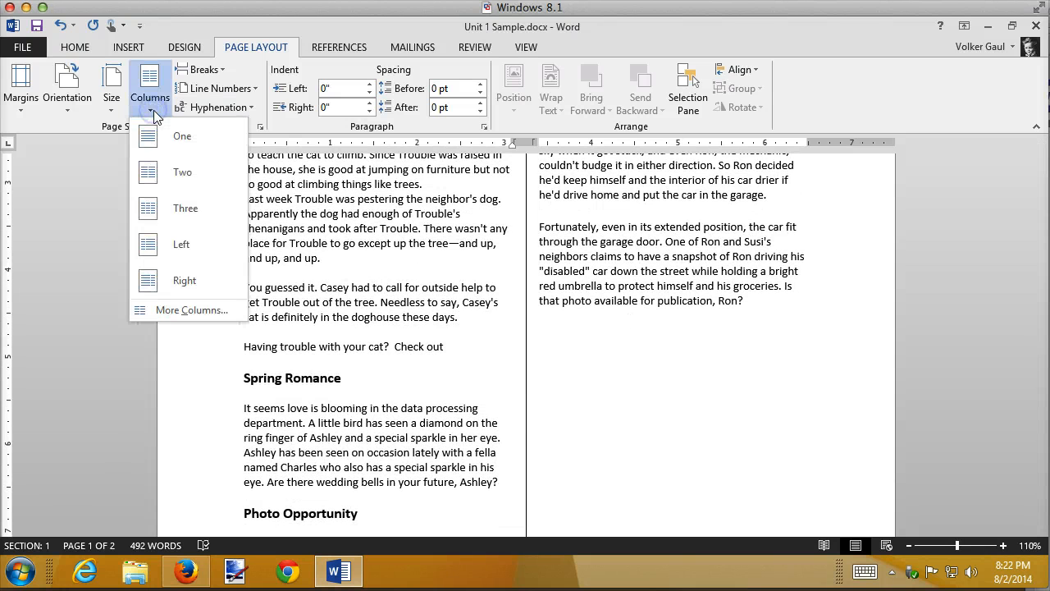
click(403, 287)
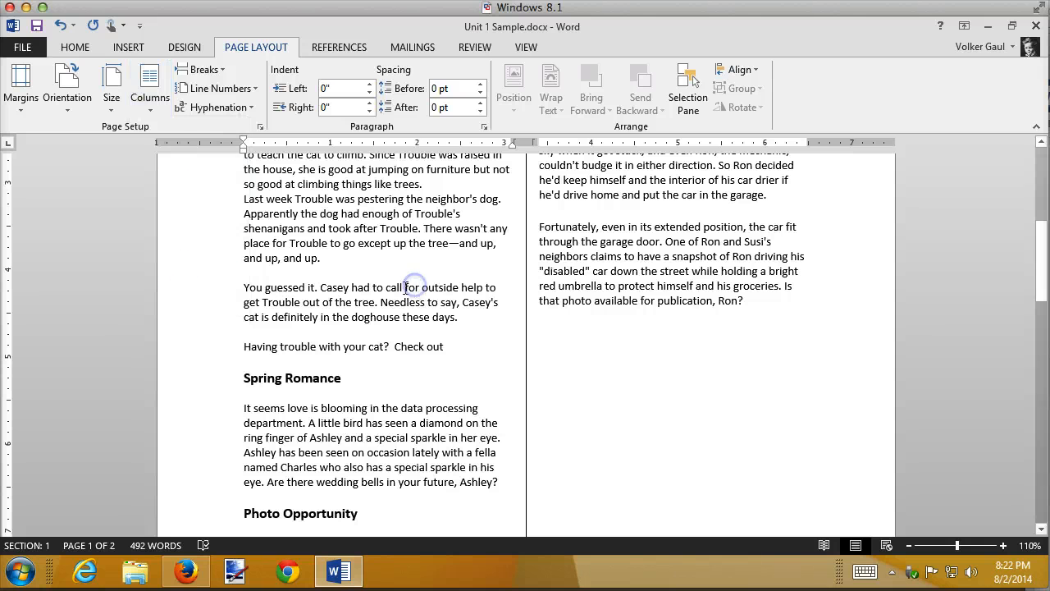
click(152, 114)
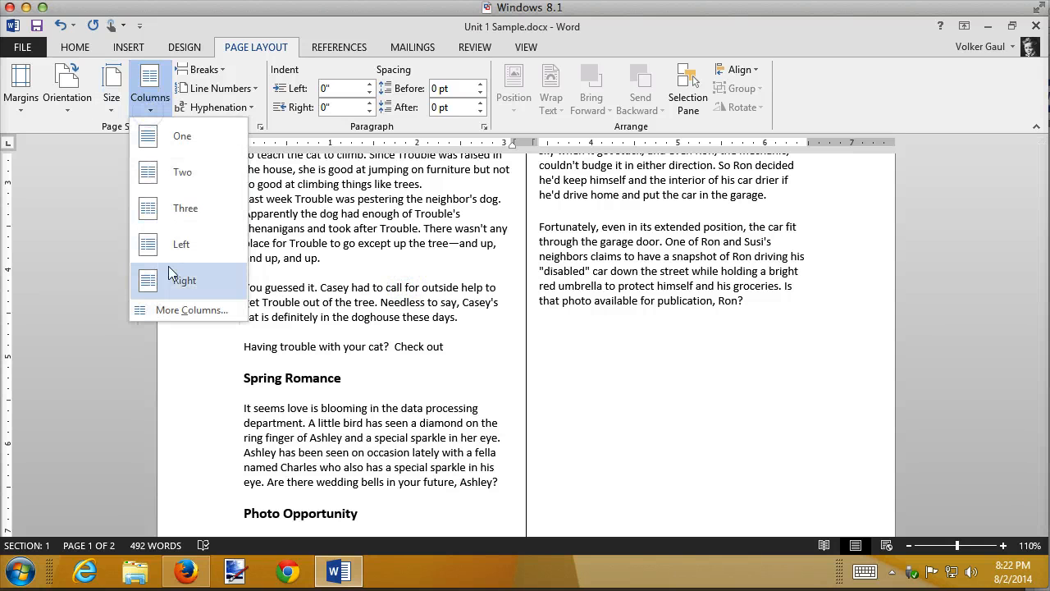
click(173, 310)
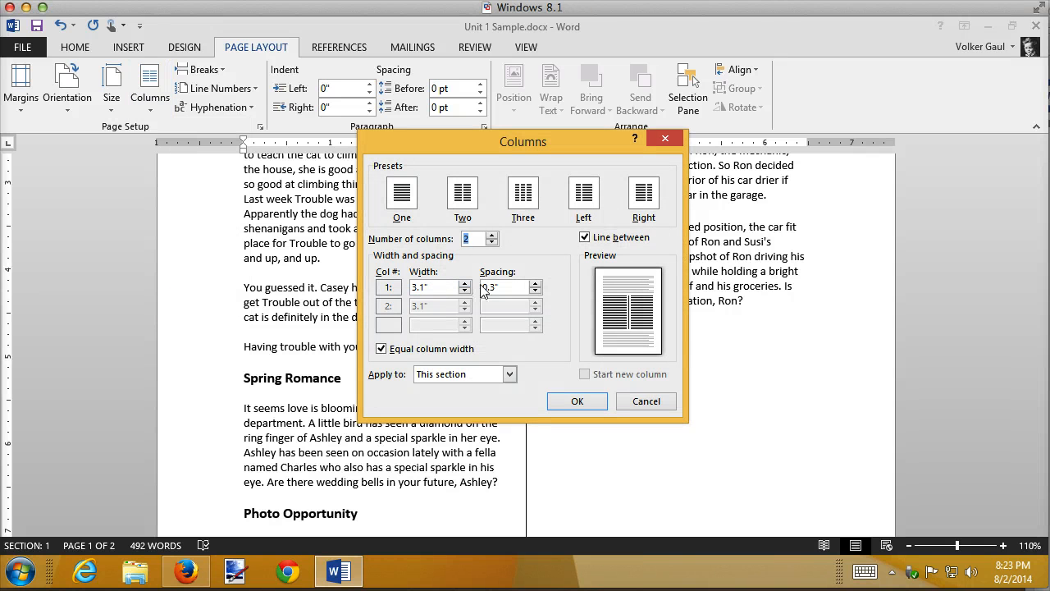
click(651, 401)
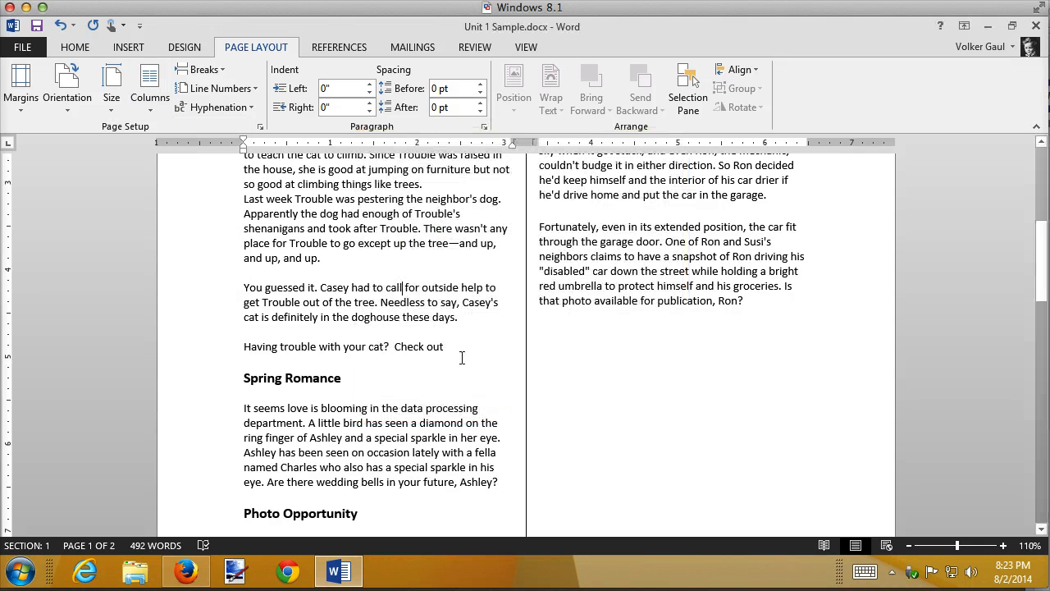
Step: Undo the column width and divider changes and the two-column layout of the first section
scroll(433, 354, up, 7)
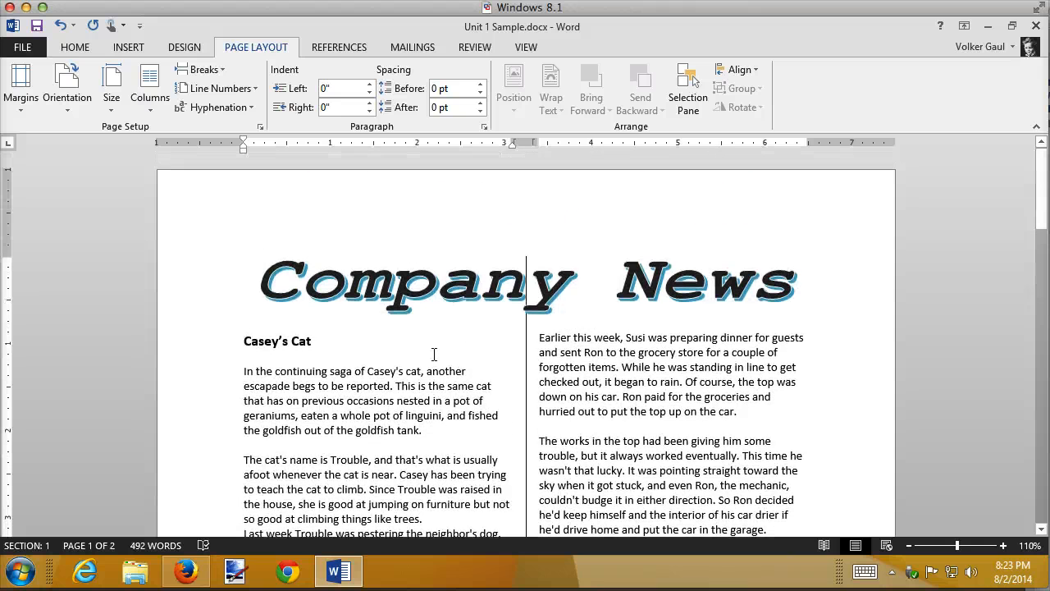
key(ctrl+z)
key(ctrl+z)
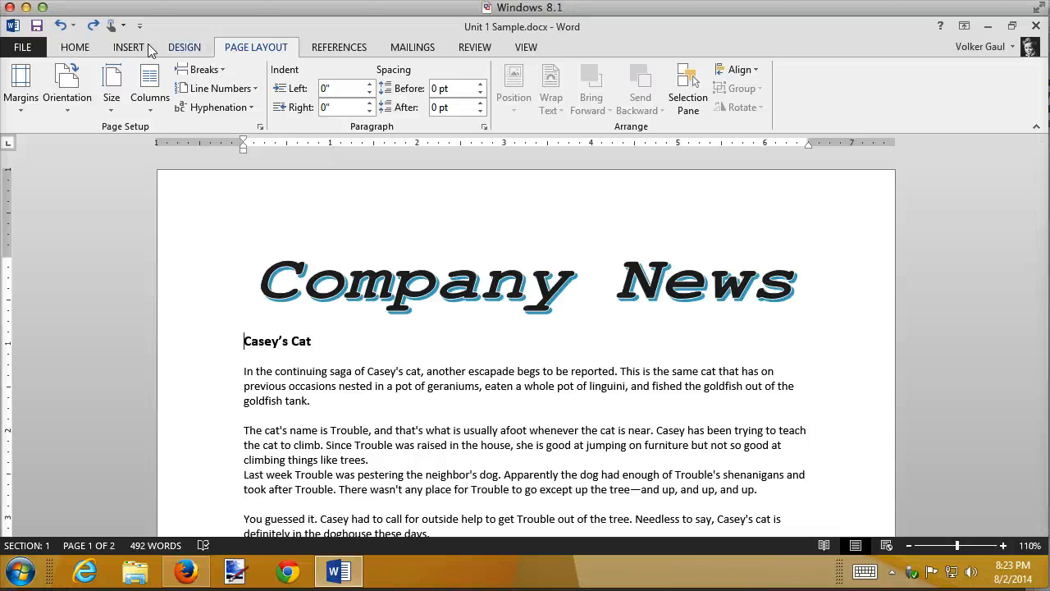
Step: Insert a Continuous section break directly before the "Casey's Cat" heading
click(125, 46)
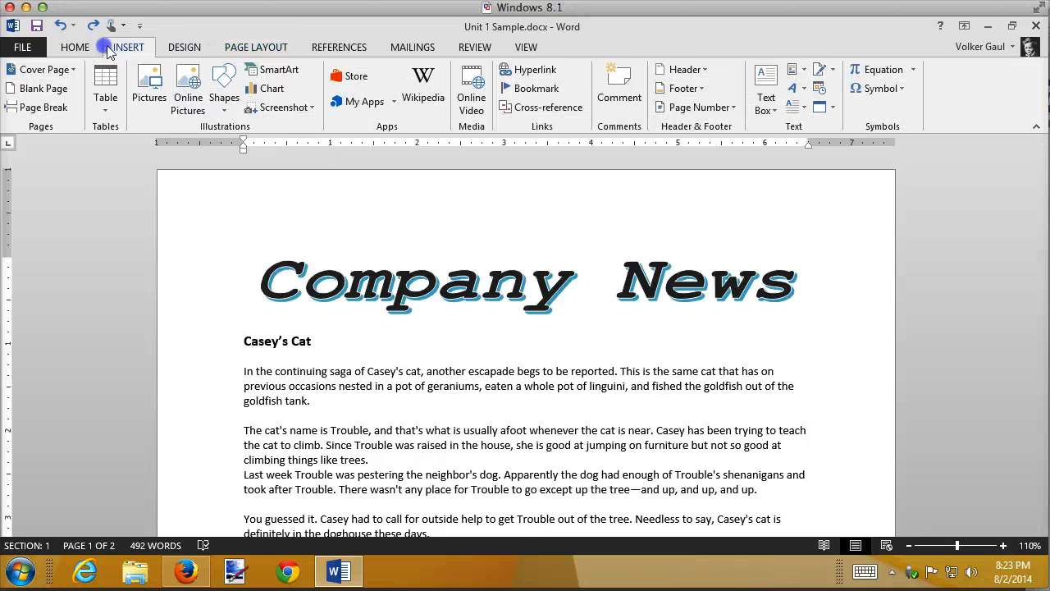
click(232, 45)
click(203, 71)
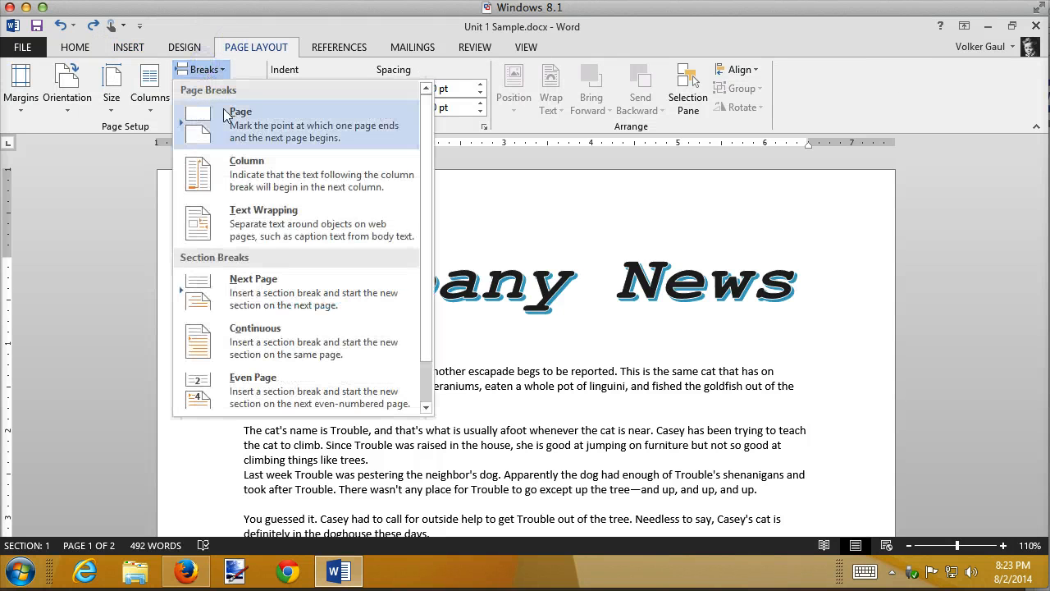
click(228, 328)
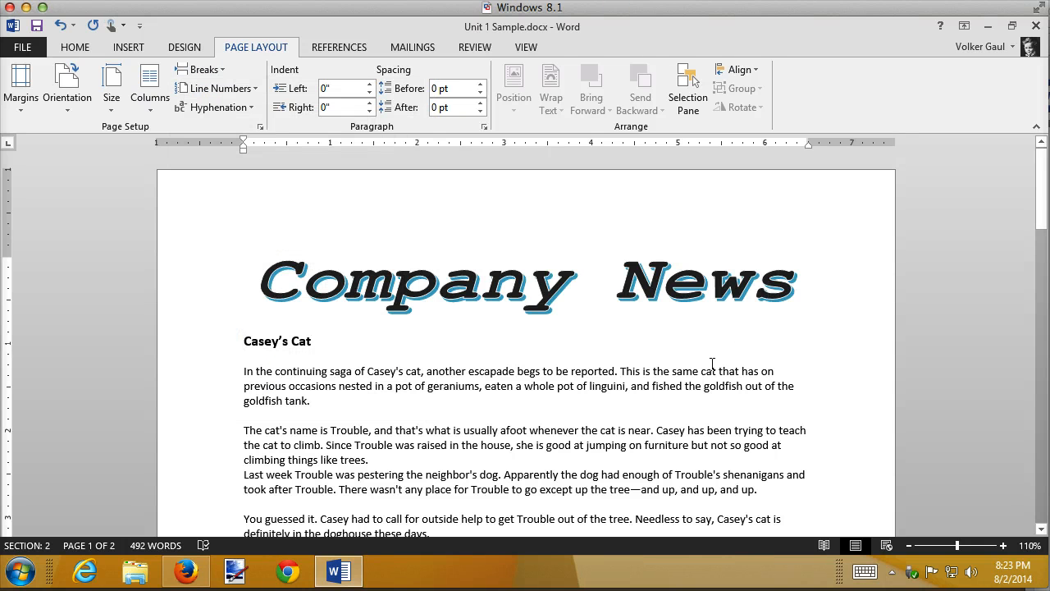
Step: Show the formatting marks and apply the Normal style to the paragraph holding the Continuous section break
click(69, 48)
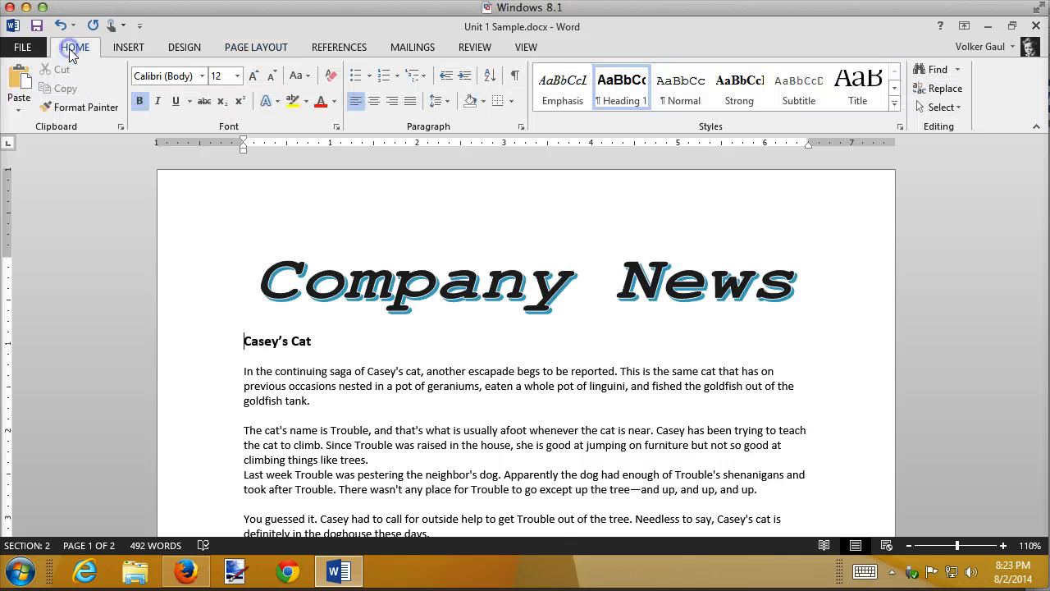
click(515, 76)
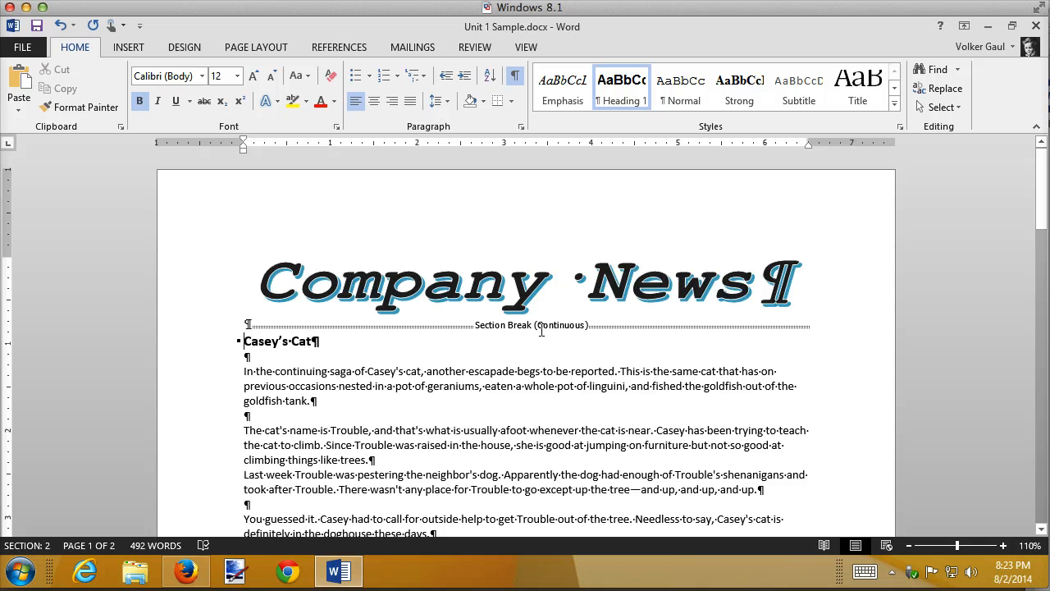
click(181, 323)
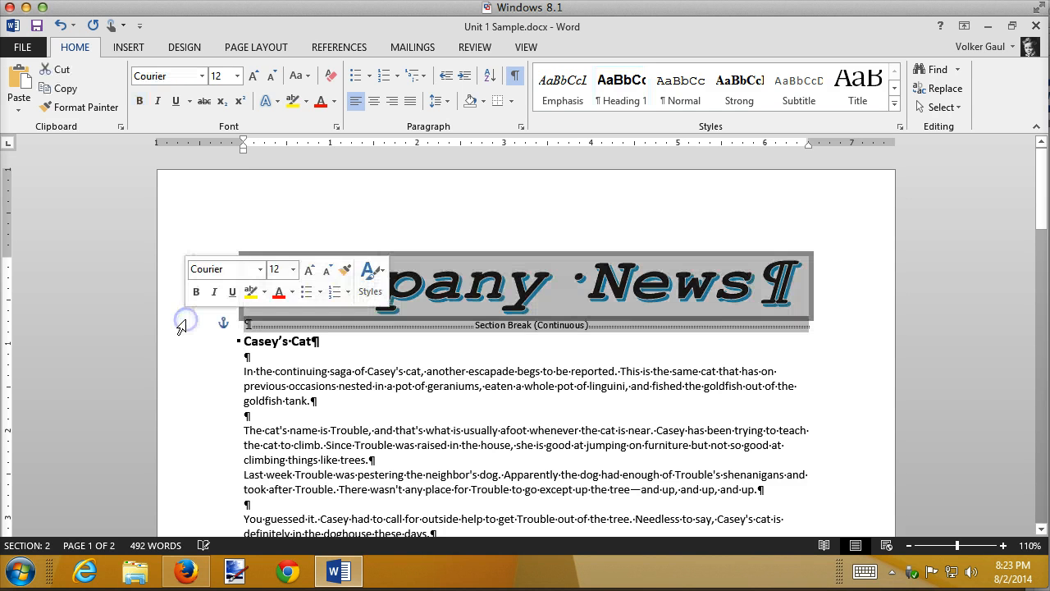
click(277, 327)
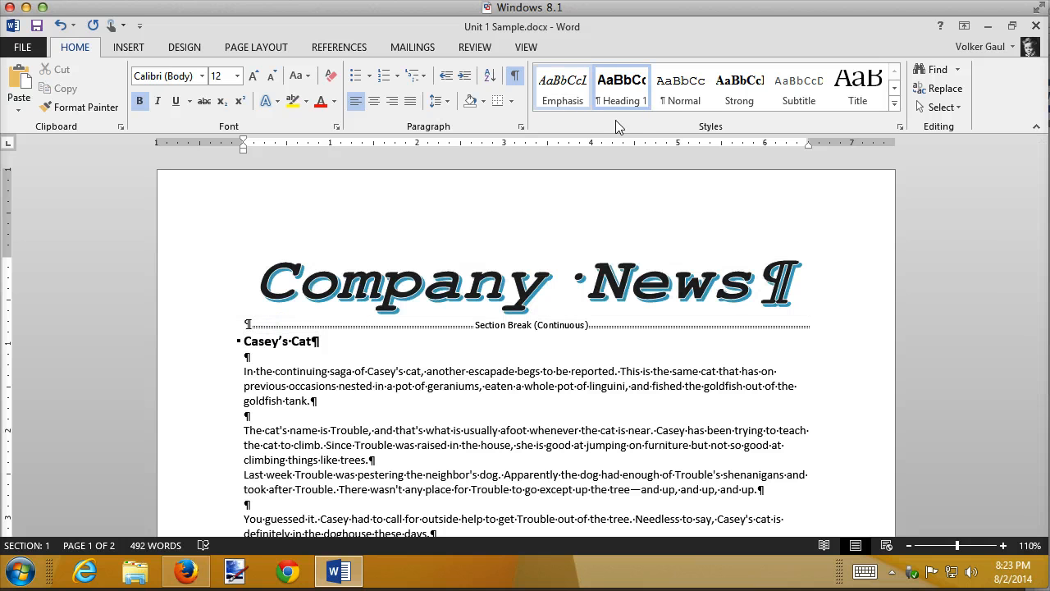
click(680, 93)
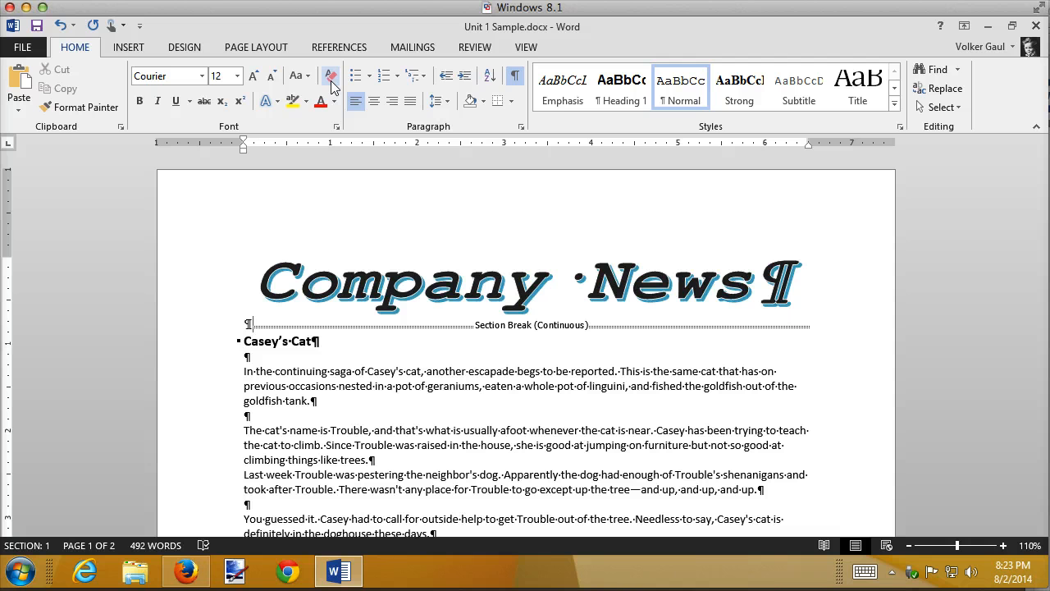
Step: Review the section break paragraph's line spacing options without changing them and hide the formatting marks
click(449, 103)
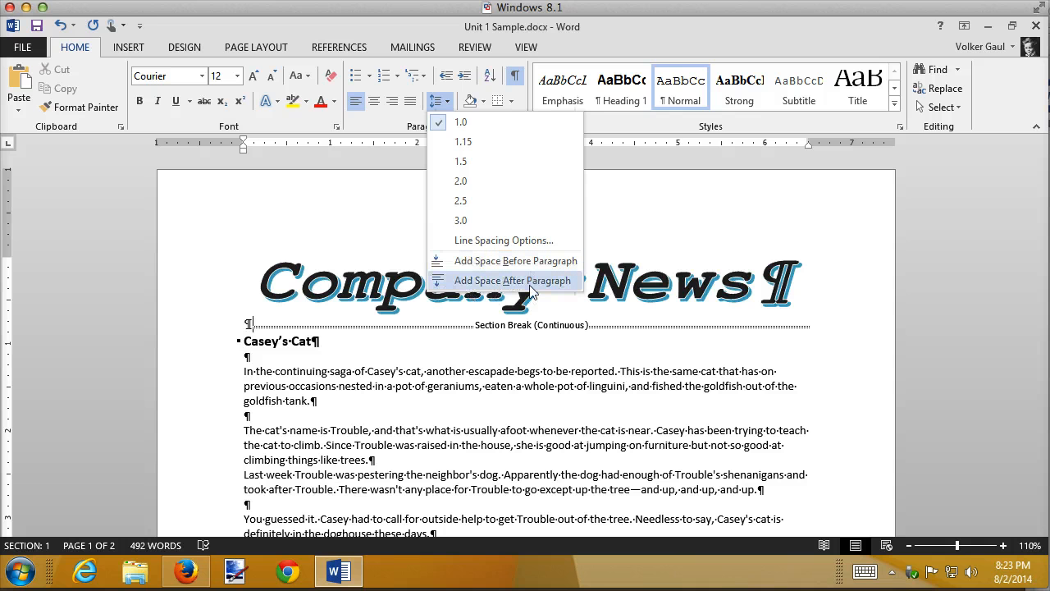
click(392, 347)
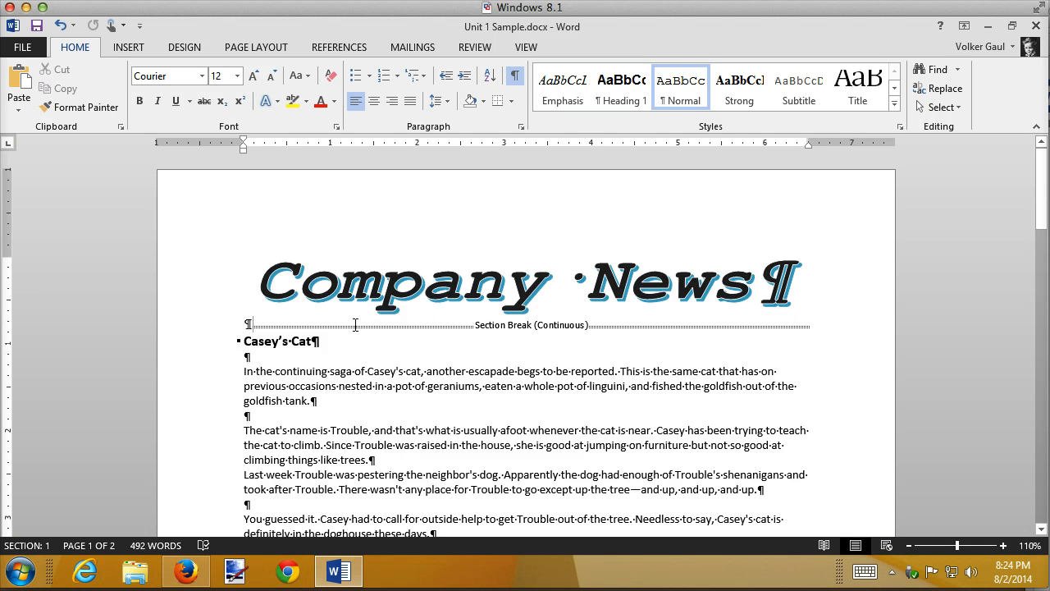
click(516, 76)
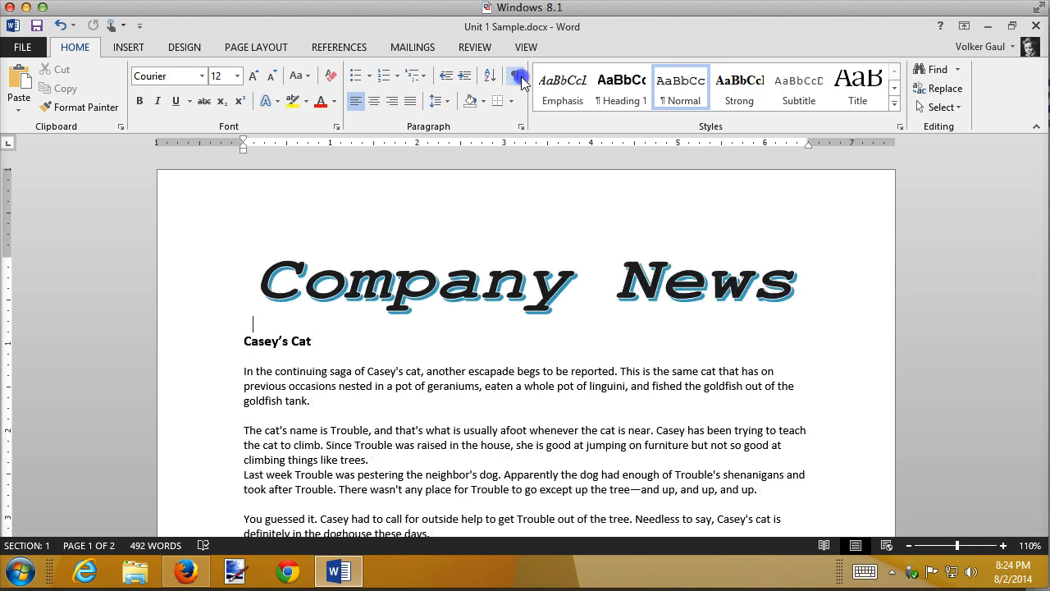
Step: Check which section numbers the "Casey's Cat" text and the bordered second page belong to
click(246, 357)
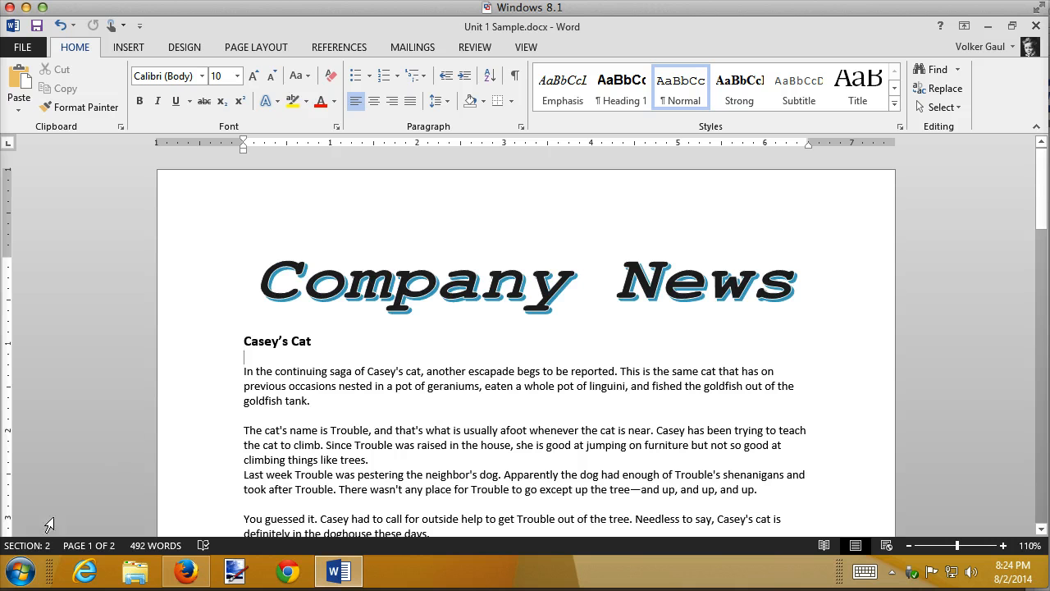
scroll(464, 410, down, 2)
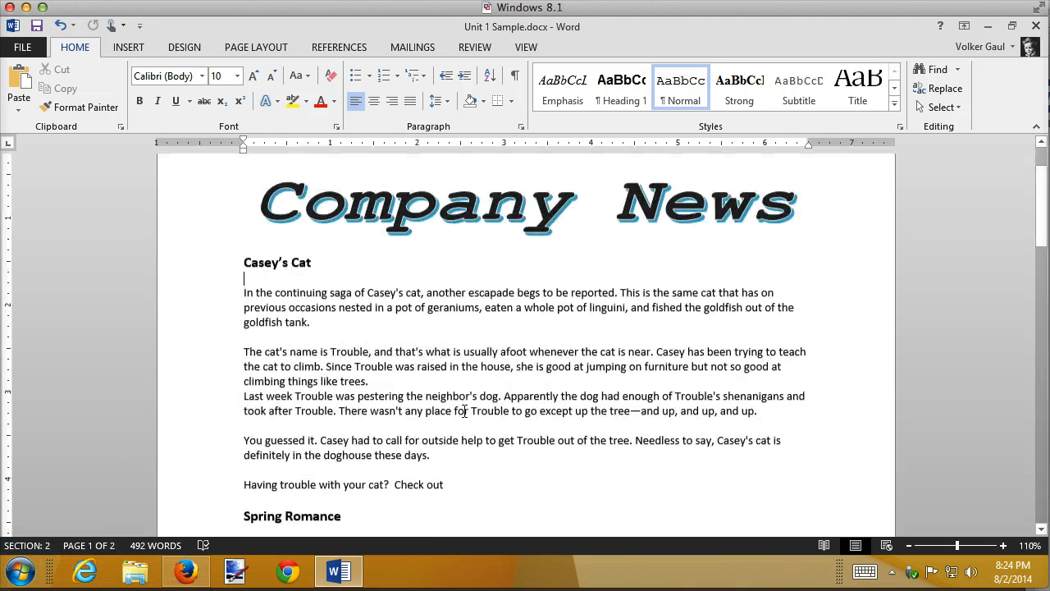
scroll(464, 410, down, 15)
click(445, 348)
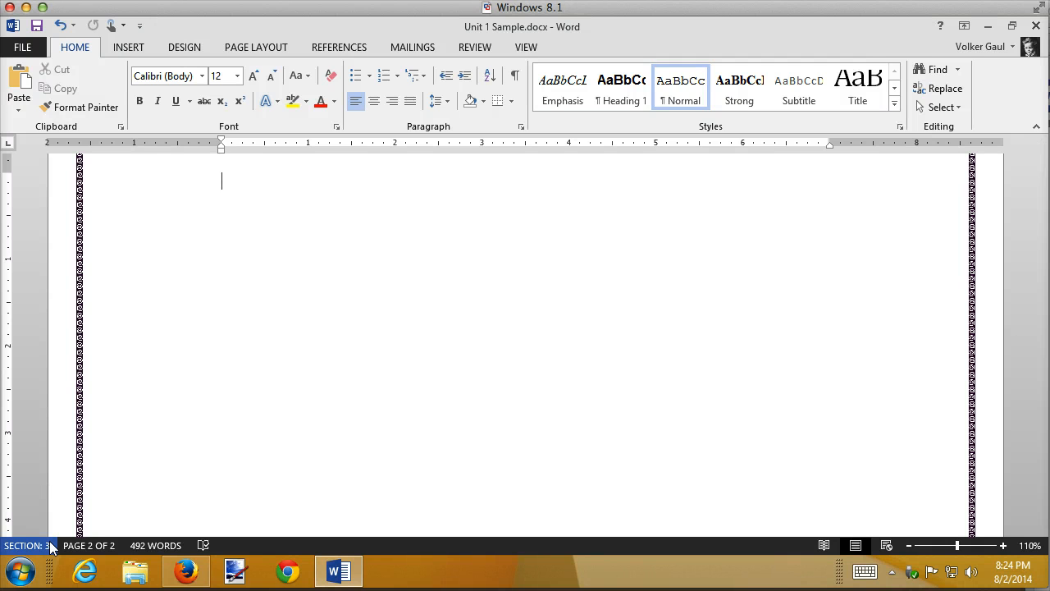
click(410, 387)
scroll(408, 388, up, 10)
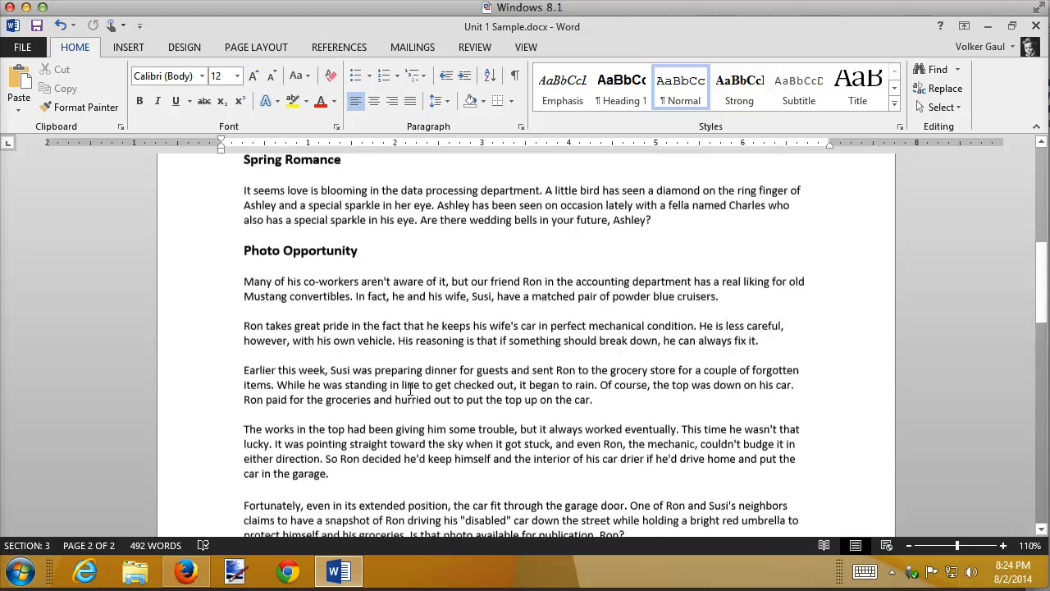
scroll(385, 289, up, 4)
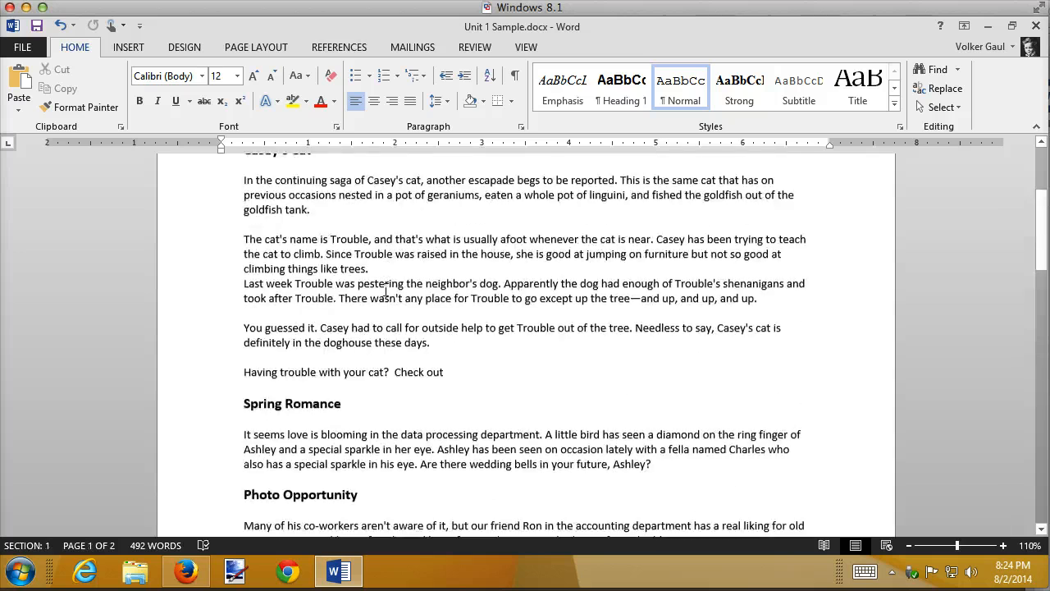
Step: Apply a two-column layout to the section that starts with the "Casey's Cat" heading
click(274, 209)
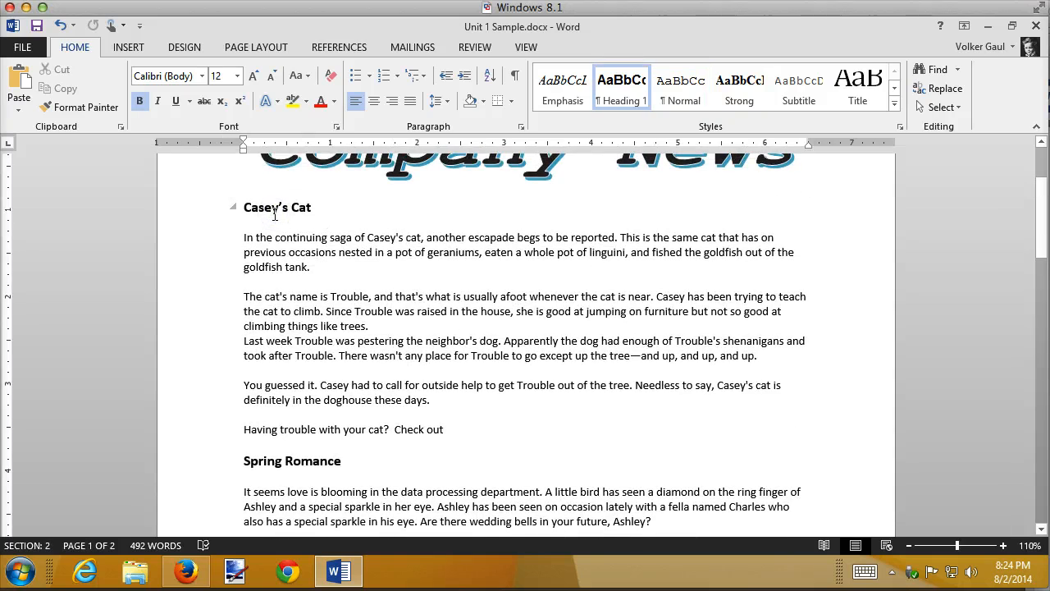
click(258, 49)
click(149, 84)
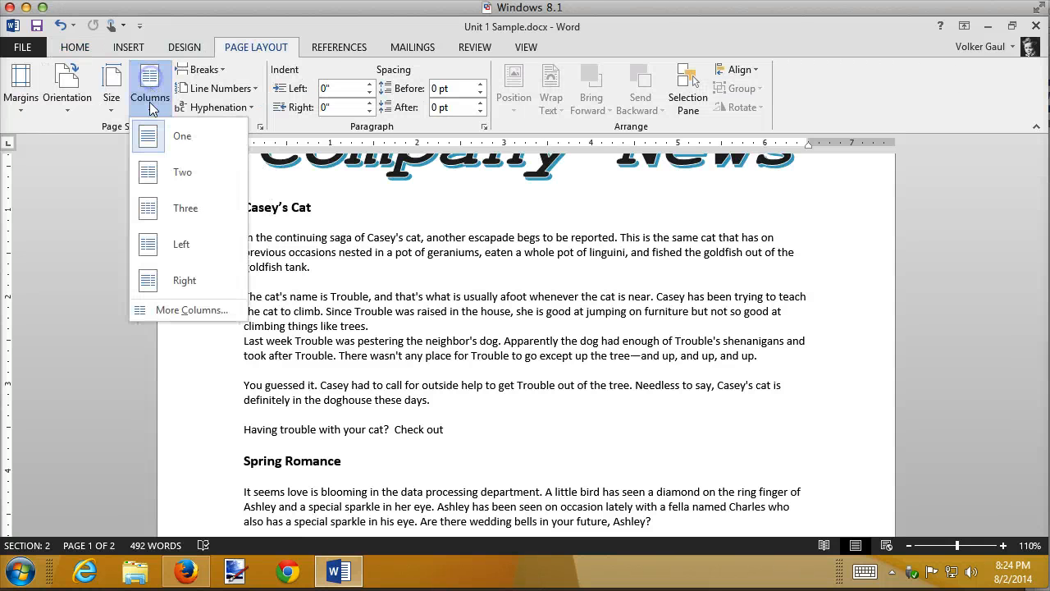
click(164, 187)
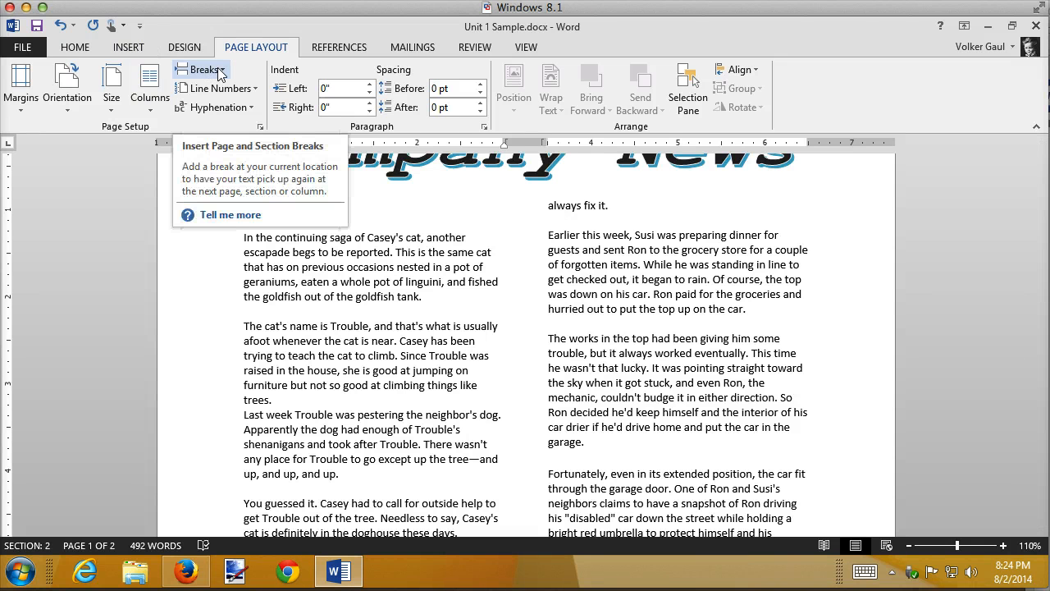
Step: Add a line between the two columns and set the equal column width to 3.1" for this section
click(150, 86)
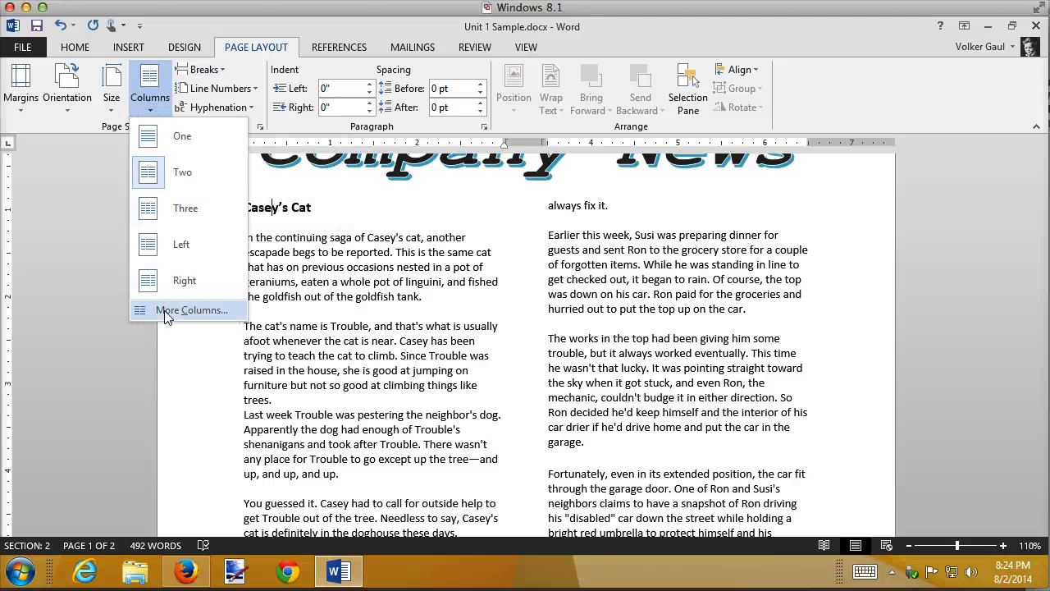
click(164, 310)
click(642, 237)
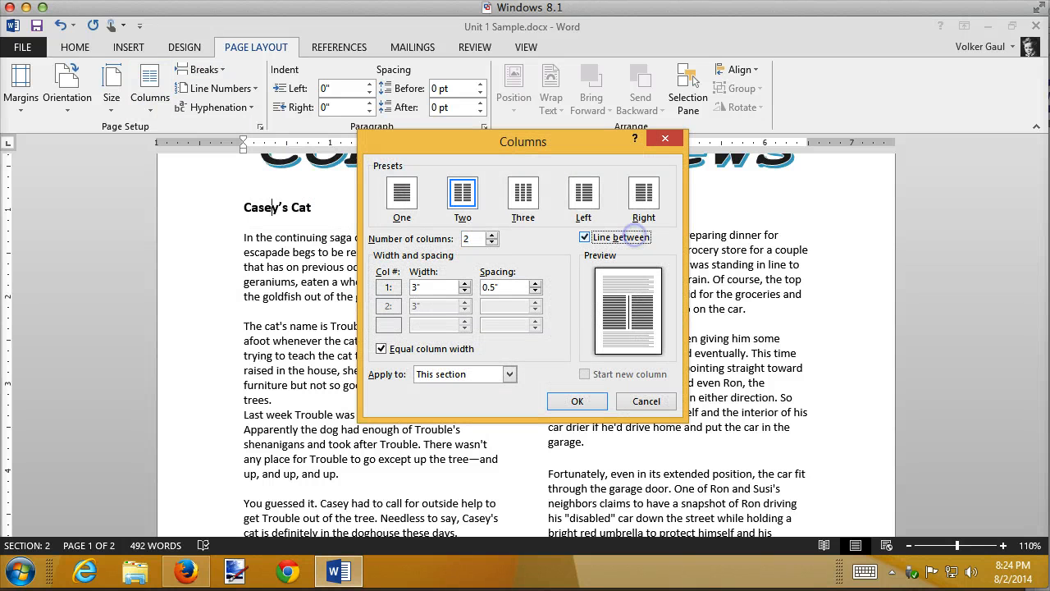
click(465, 282)
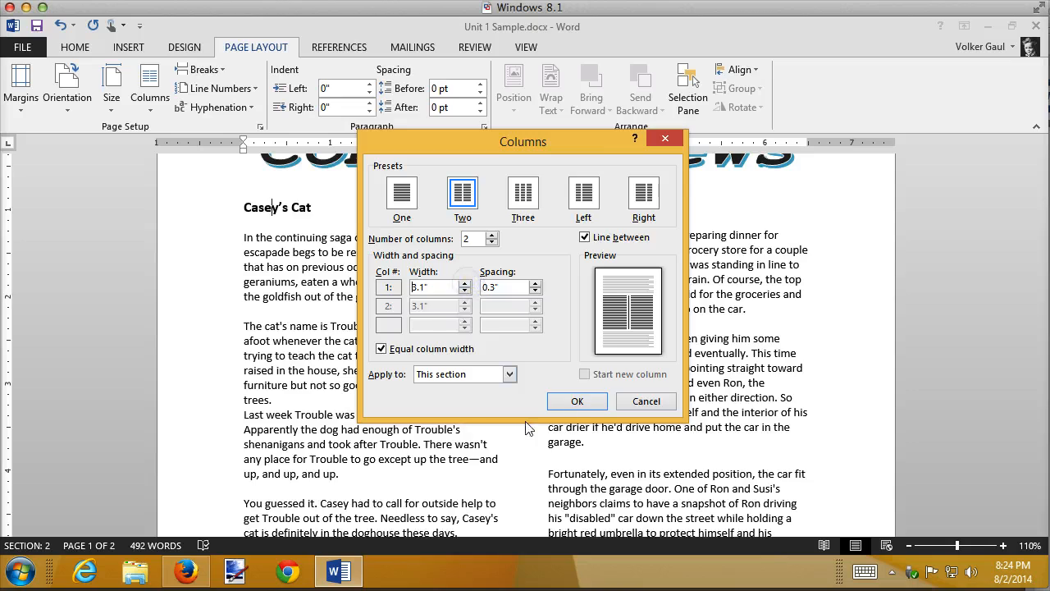
click(576, 400)
Step: Insert a Continuous section break after the last sentence of the "Photo Opportunity" article
scroll(670, 340, down, 5)
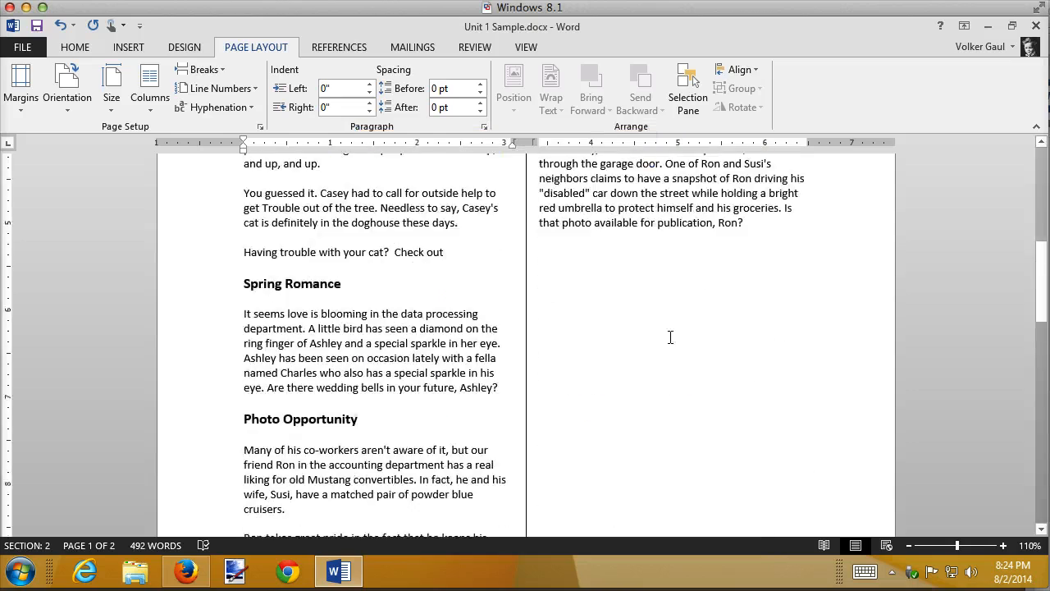
scroll(670, 336, up, 8)
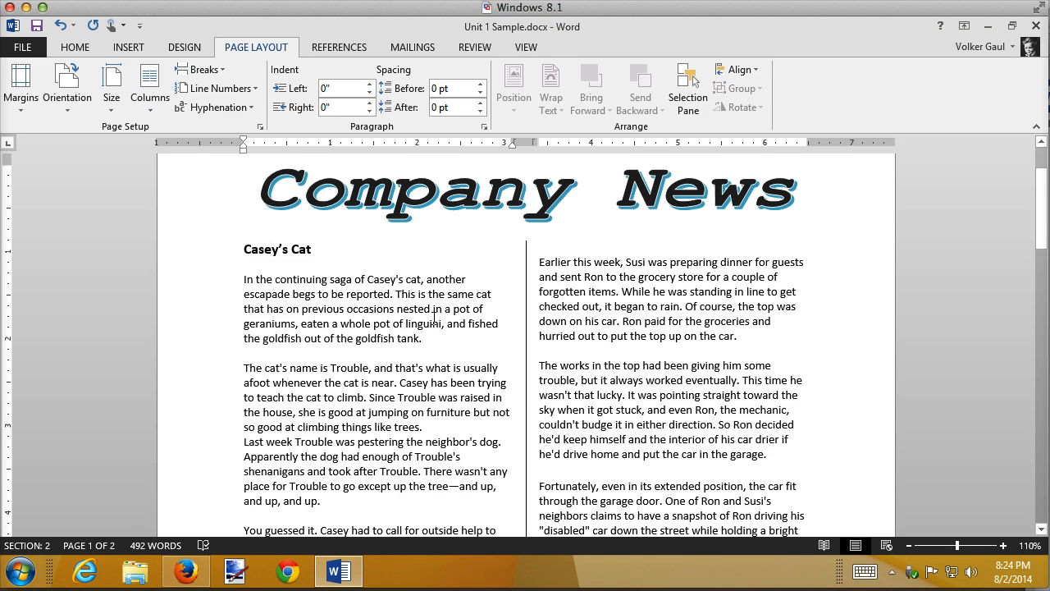
scroll(421, 320, down, 5)
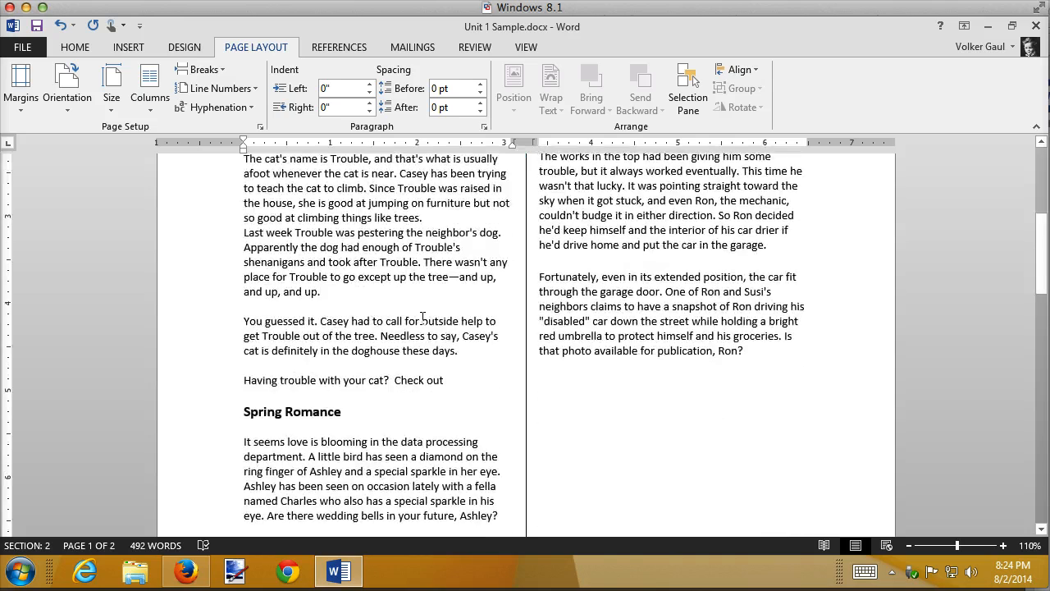
scroll(422, 318, down, 6)
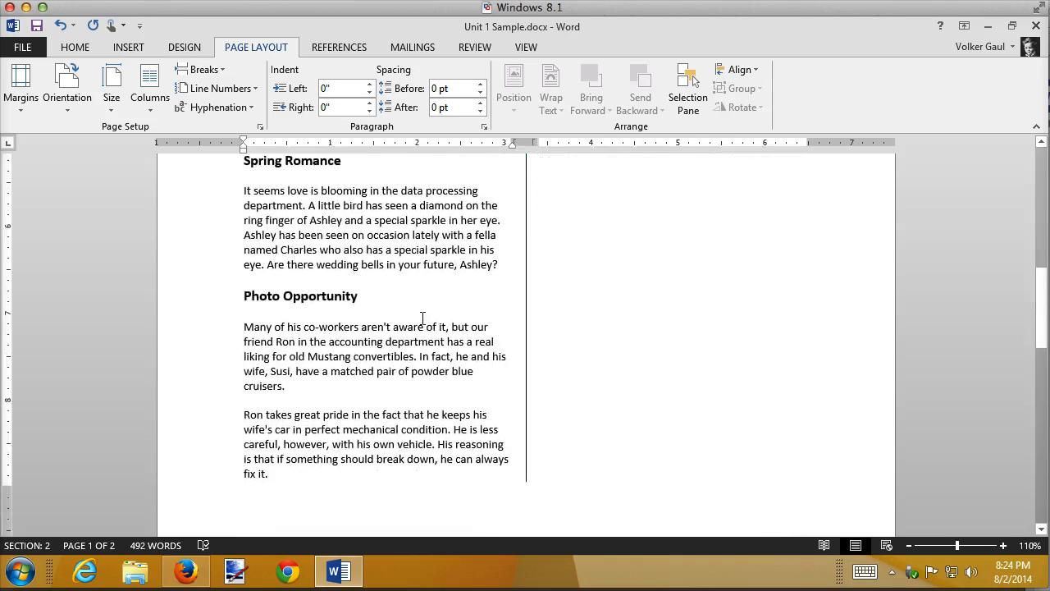
scroll(422, 318, up, 10)
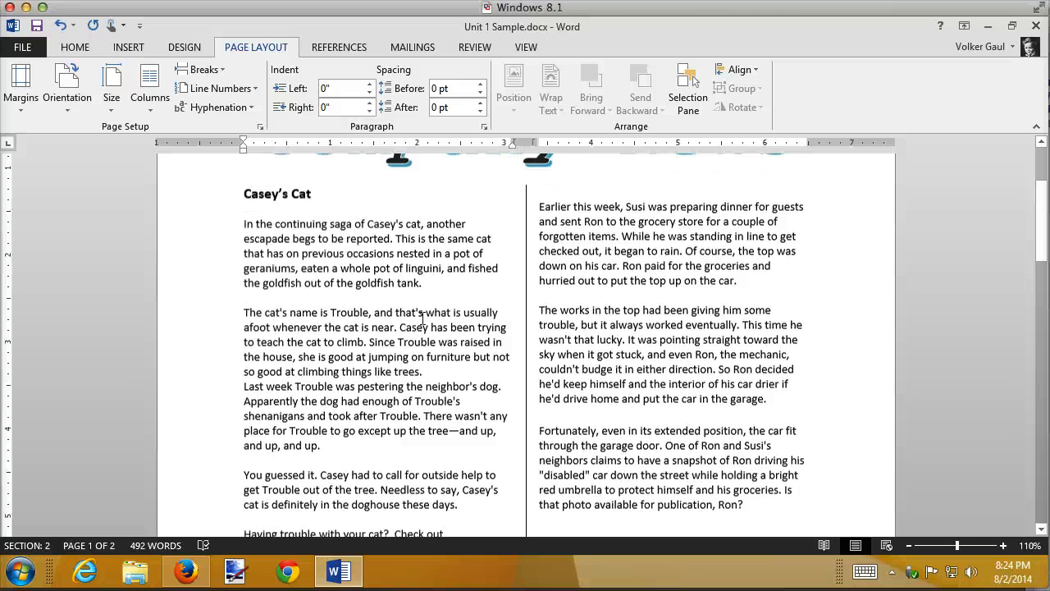
scroll(422, 318, down, 3)
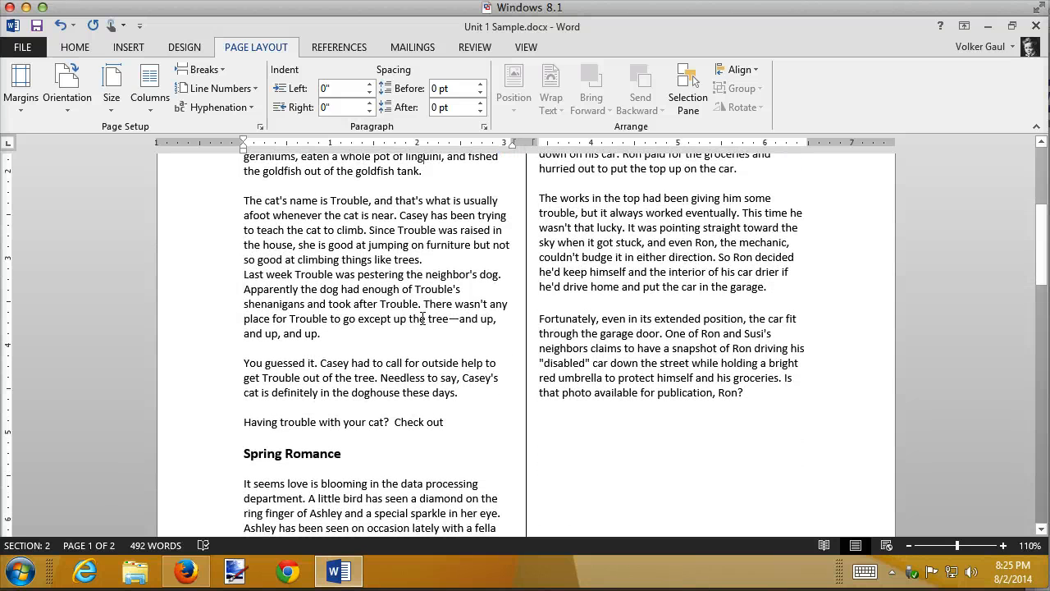
click(747, 394)
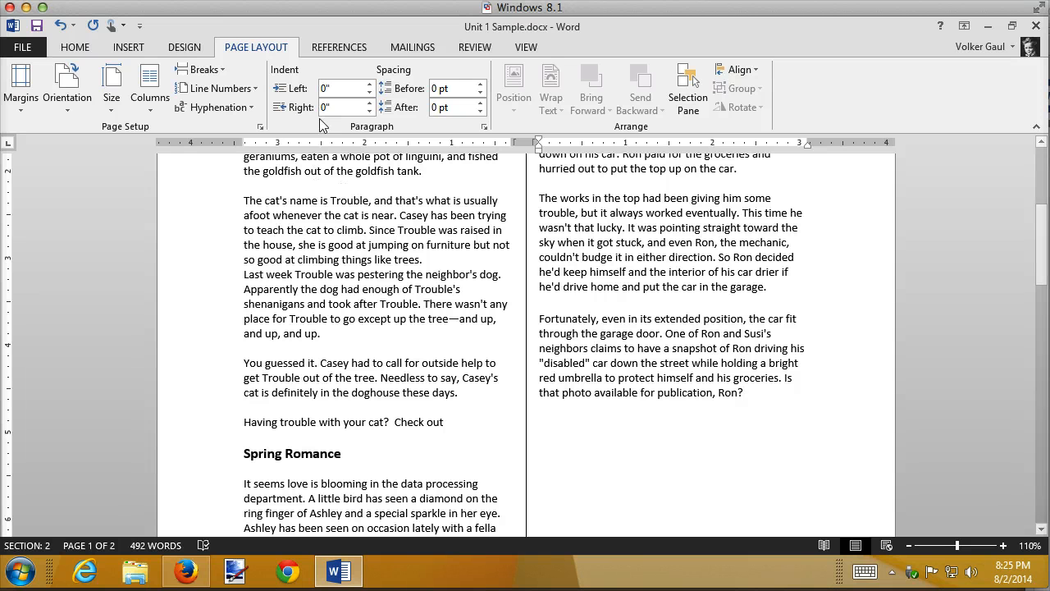
click(223, 70)
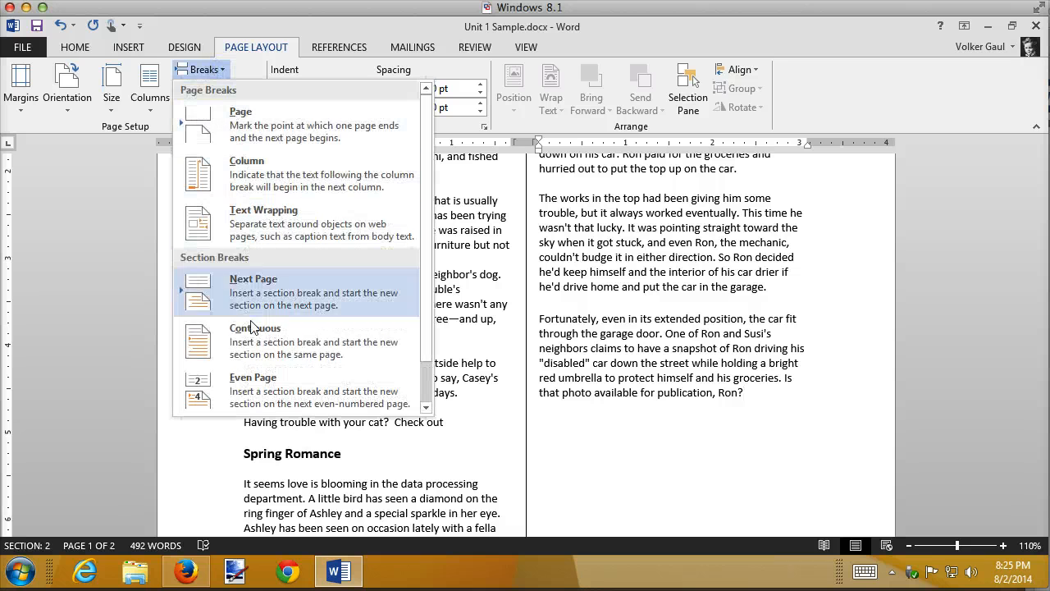
click(271, 349)
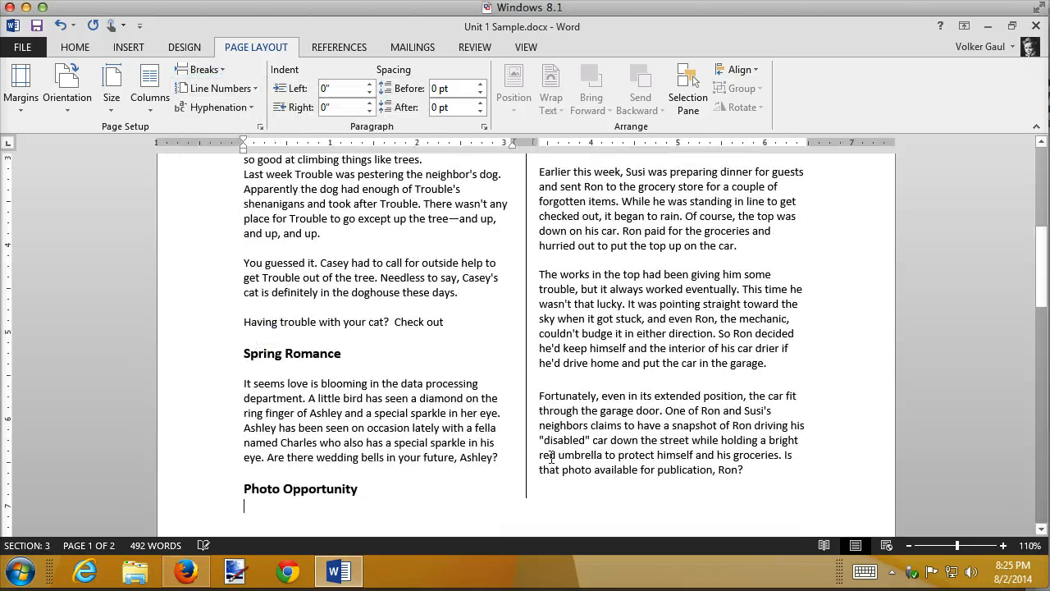
Step: Show the formatting marks and delete the Continuous section break at the end of the "Photo Opportunity" article
scroll(676, 407, down, 4)
scroll(676, 408, up, 8)
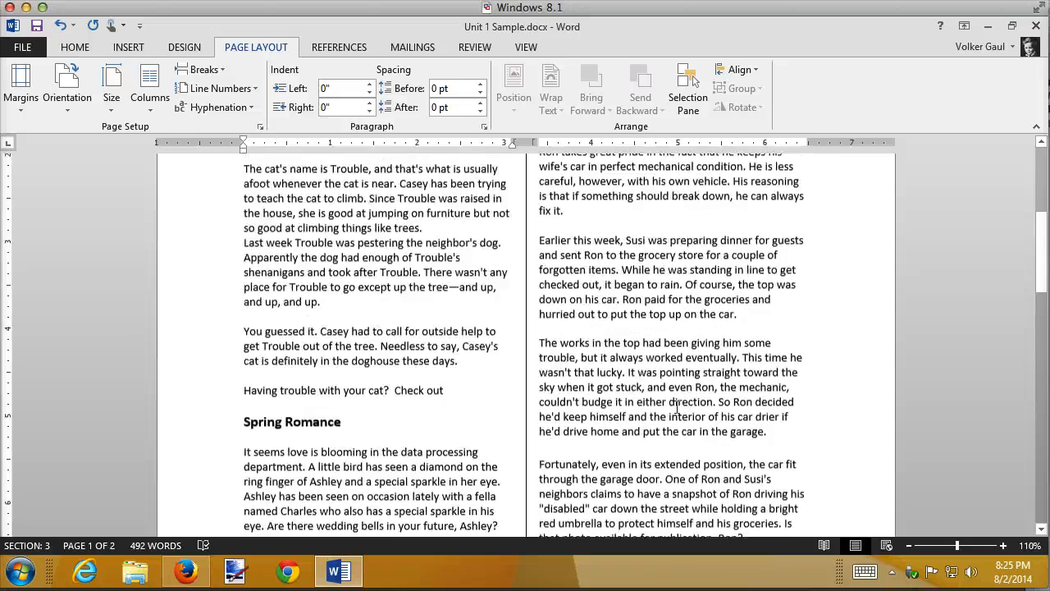
scroll(677, 408, down, 10)
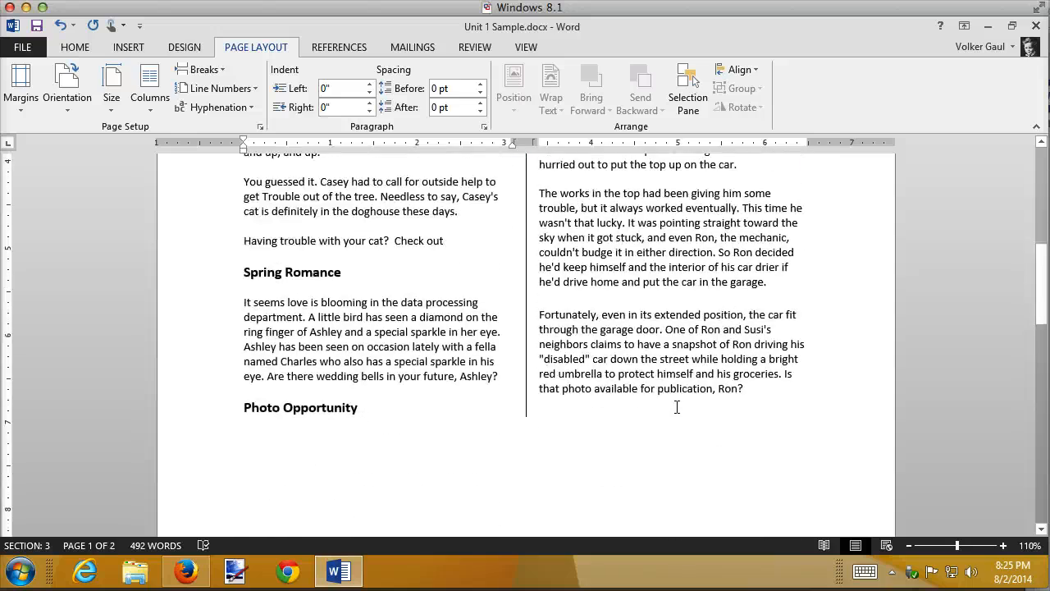
scroll(755, 337, down, 2)
scroll(754, 340, up, 15)
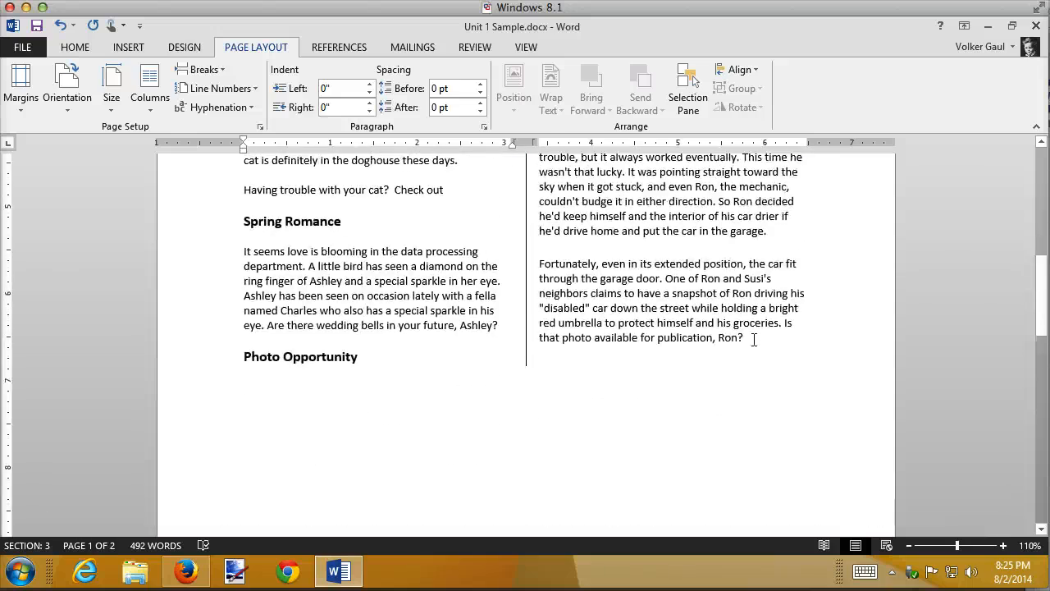
scroll(753, 340, down, 10)
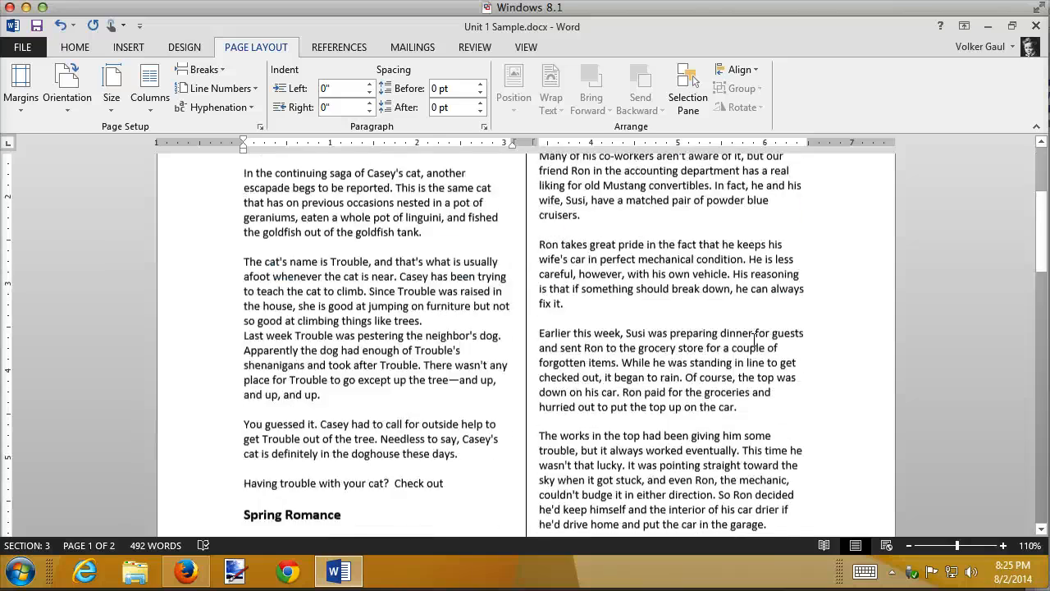
scroll(577, 293, down, 2)
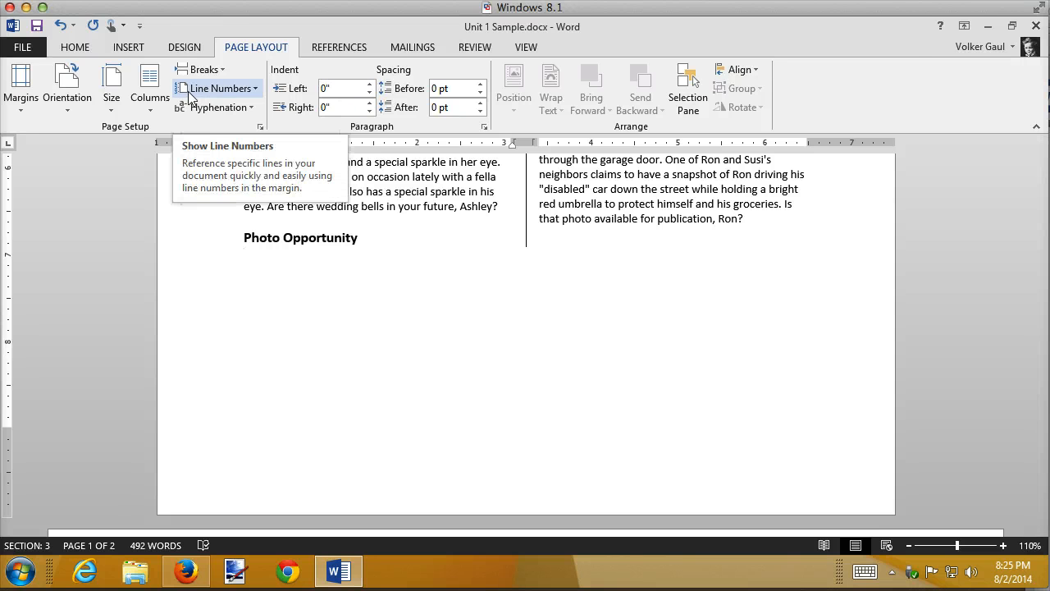
click(75, 47)
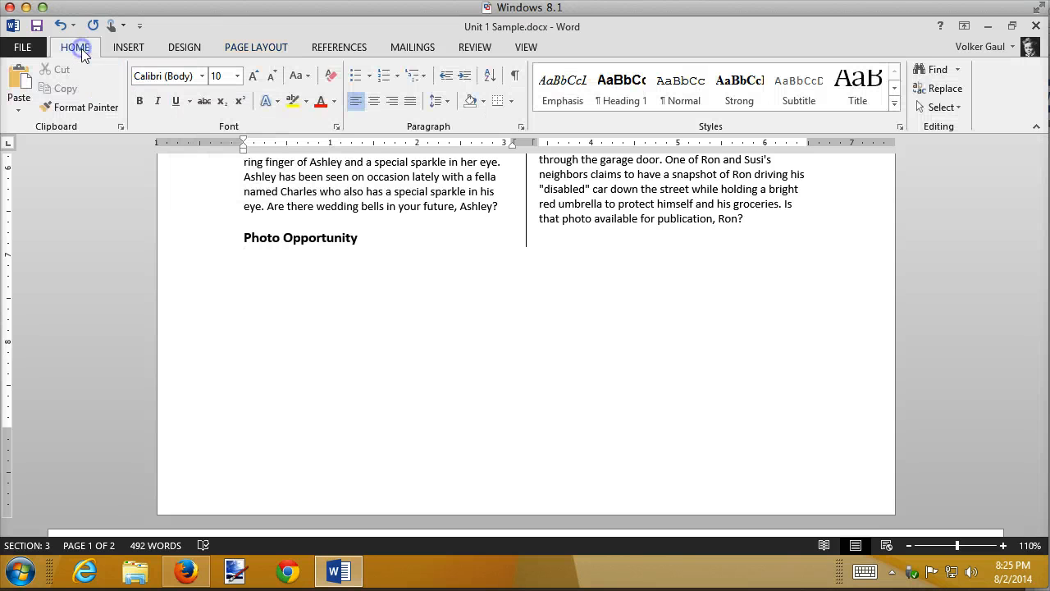
click(516, 76)
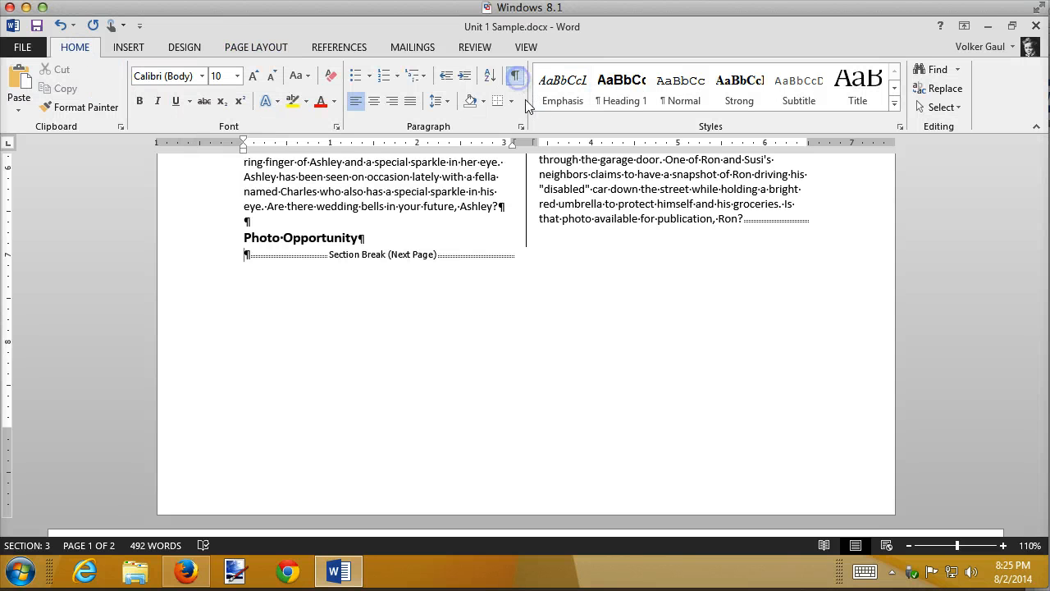
click(792, 225)
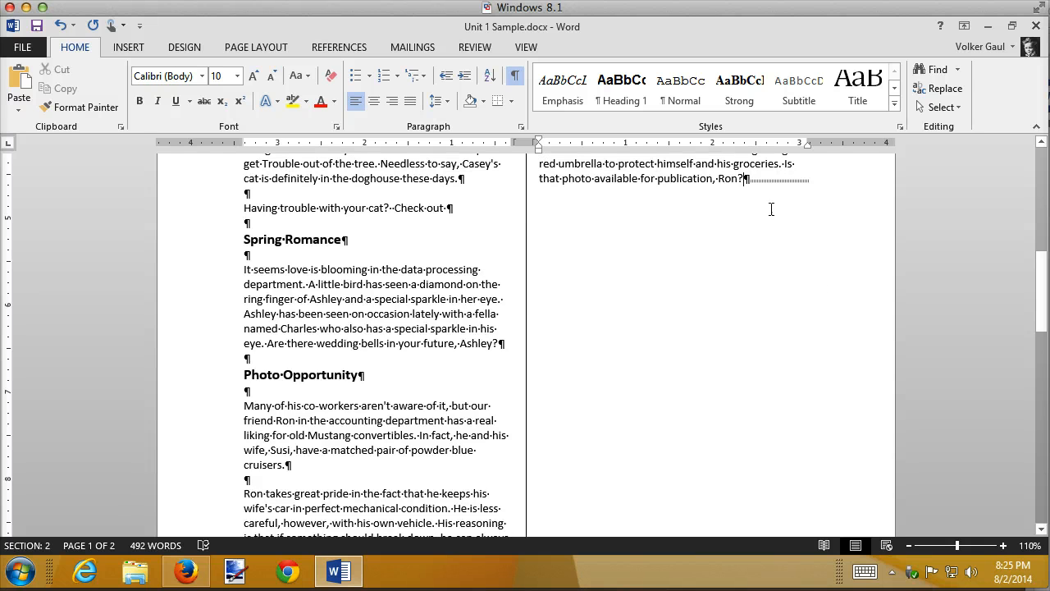
Step: Insert a Column break directly before the "Photo Opportunity" heading
scroll(783, 205, down, 10)
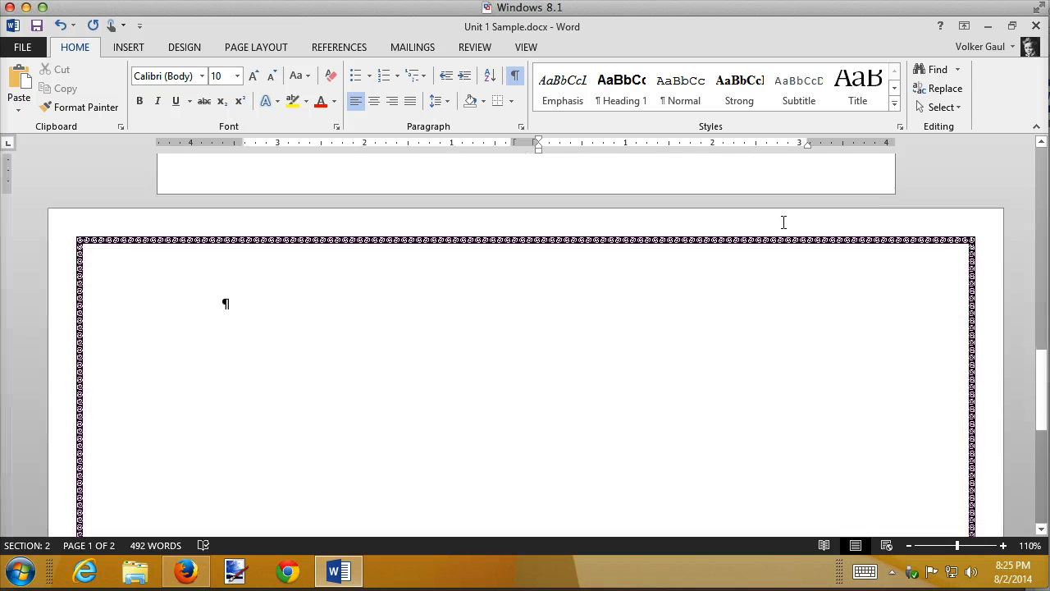
scroll(783, 223, up, 5)
scroll(783, 225, up, 6)
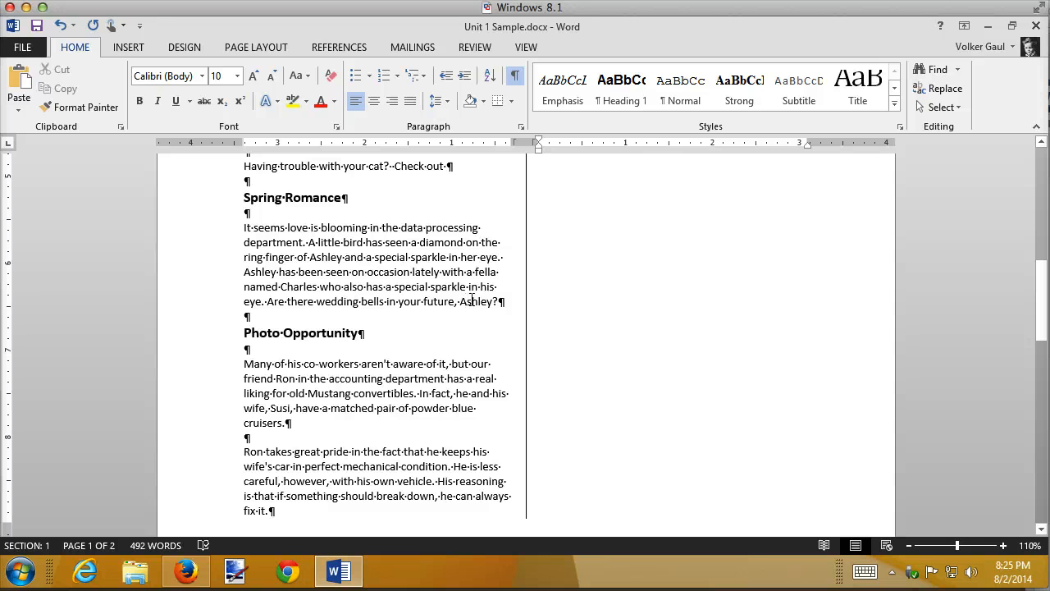
click(248, 334)
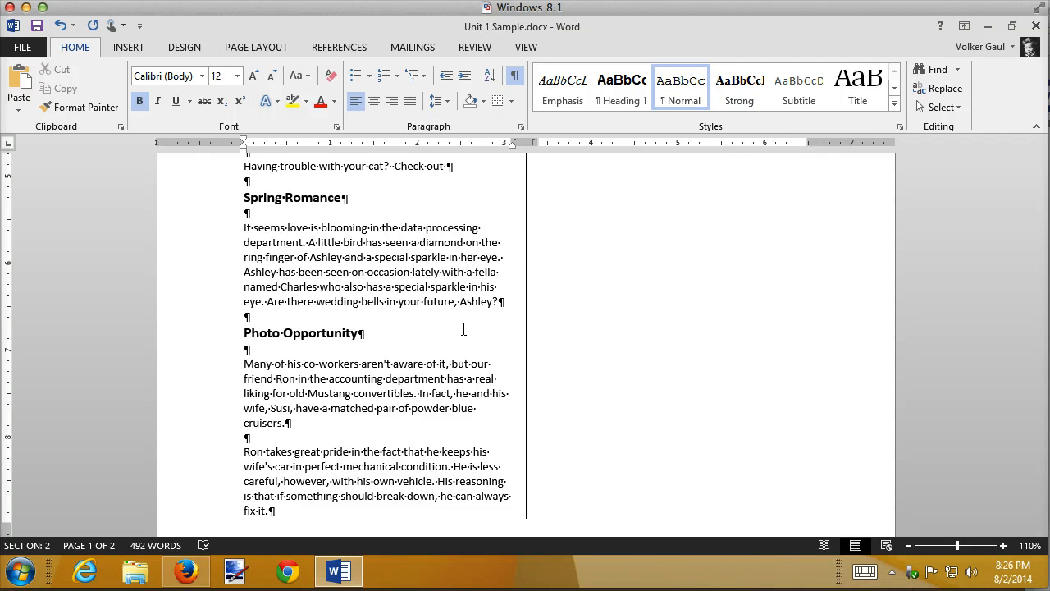
click(241, 47)
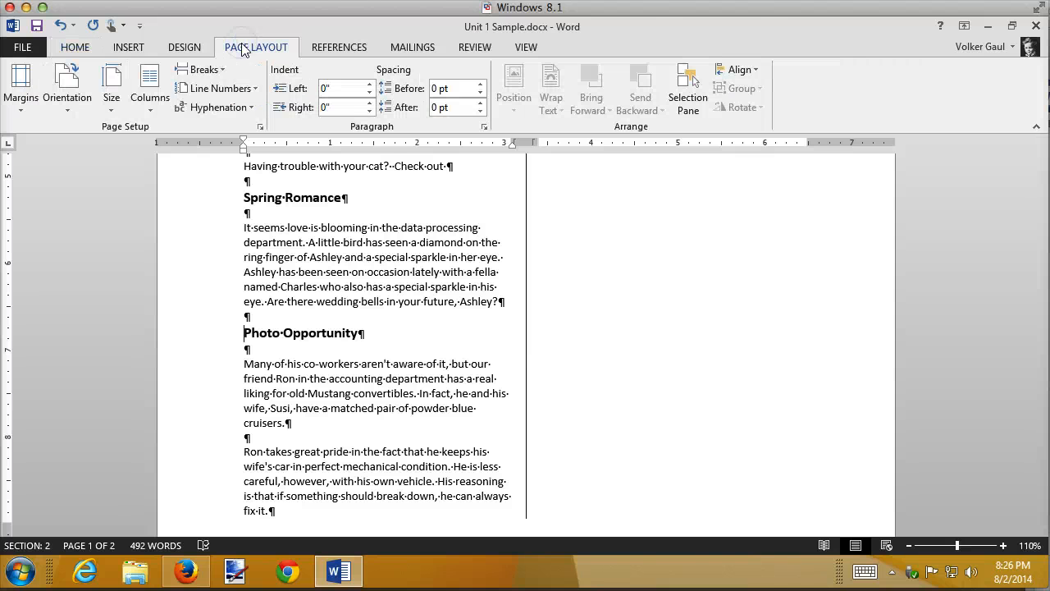
click(224, 69)
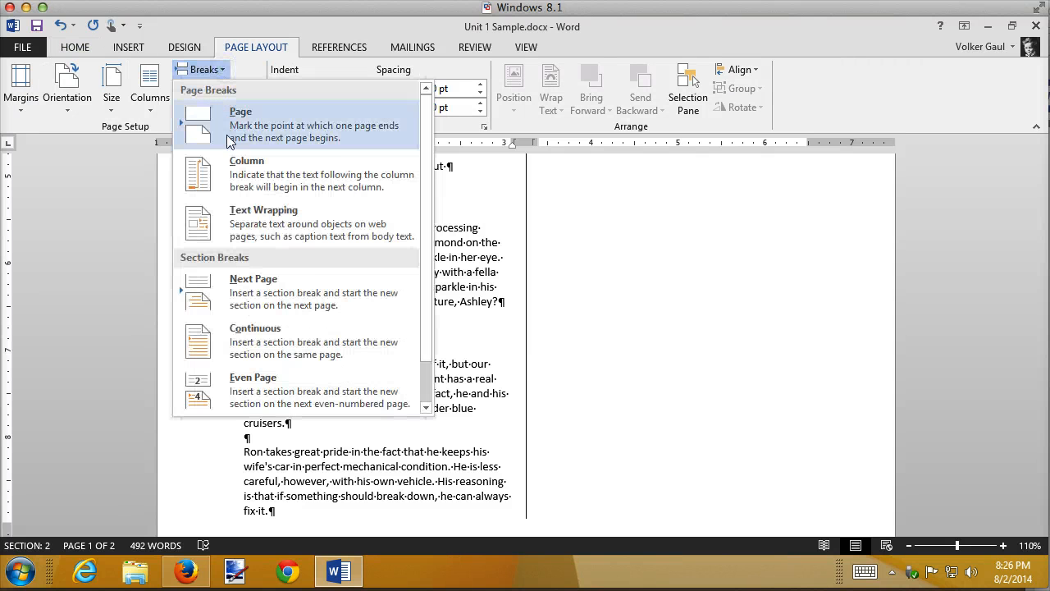
click(254, 336)
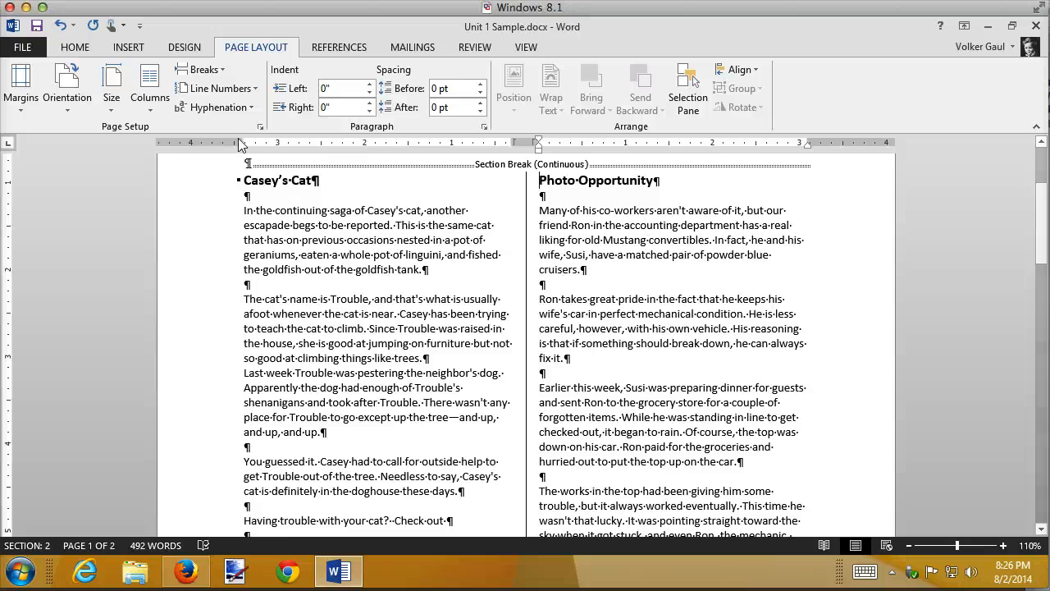
Step: Hide the formatting marks and zoom out to 50% to review the layout of both pages
click(71, 47)
click(514, 77)
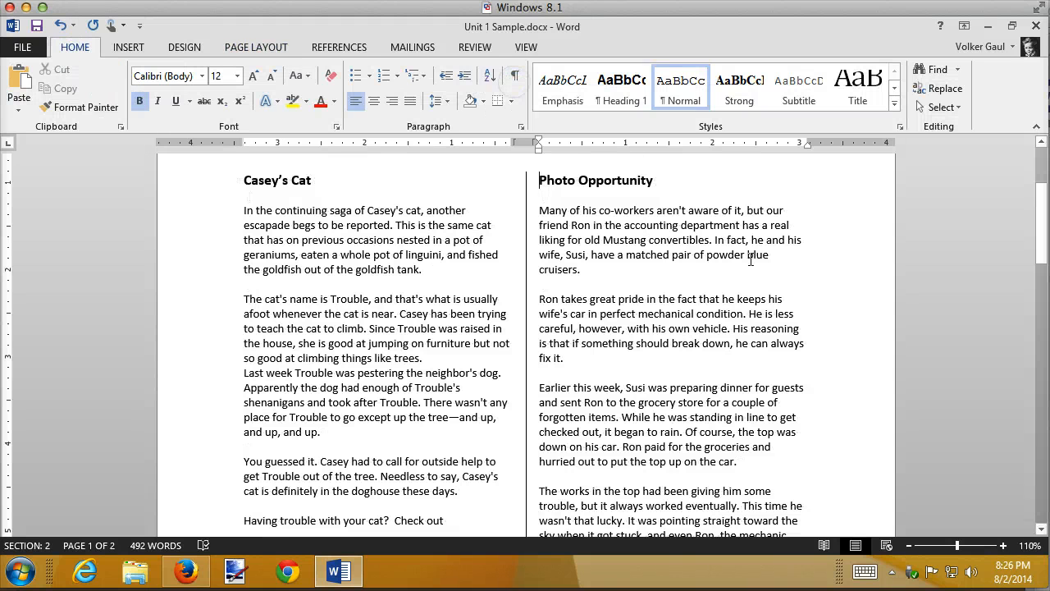
ctrl+scroll(750, 261, down, 2)
ctrl+scroll(750, 261, down, 4)
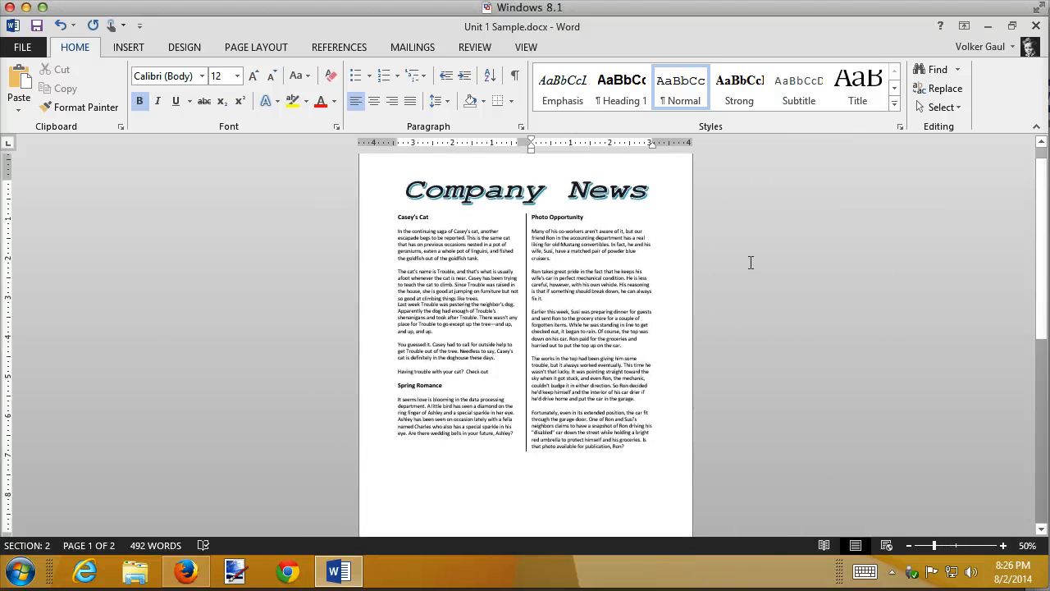
scroll(750, 262, down, 5)
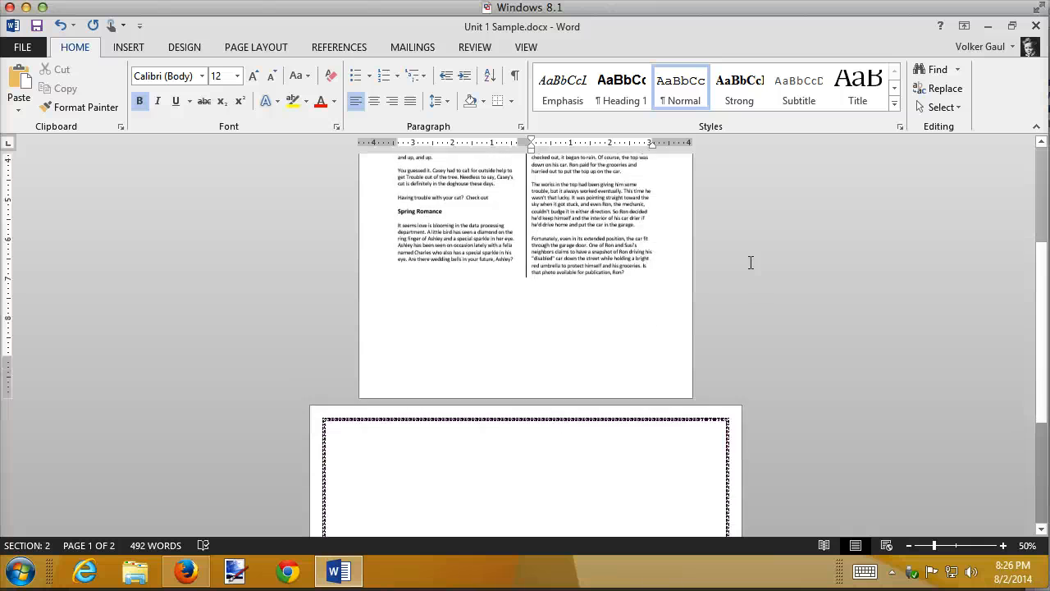
scroll(750, 261, up, 5)
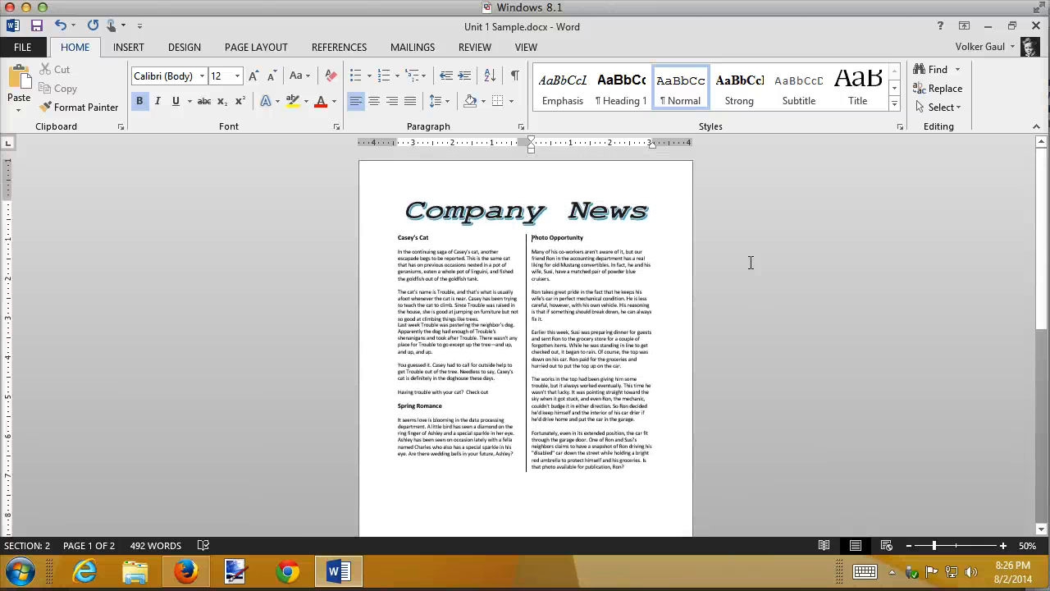